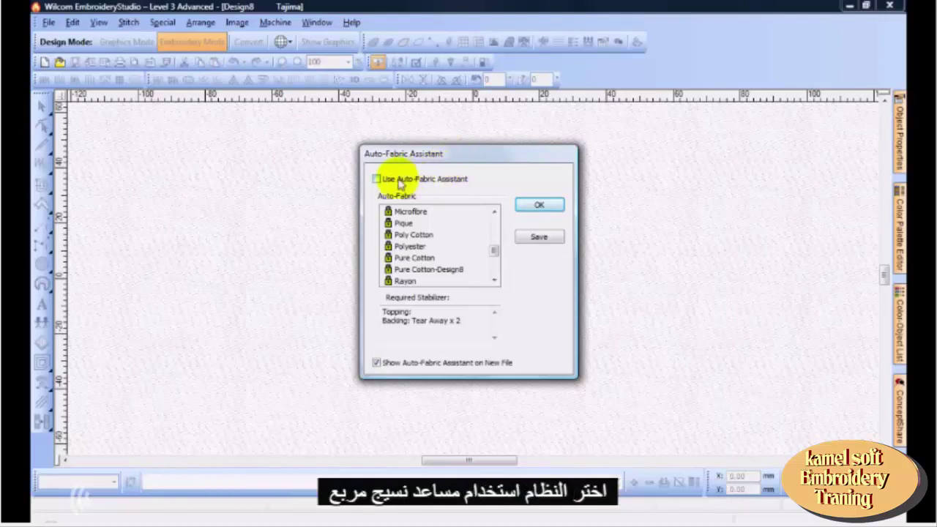
- Enable the Auto-Fabric Assistant for the new design and choose Jersey as the fabric
{"action": "left_click", "coordinate": [376, 180]}
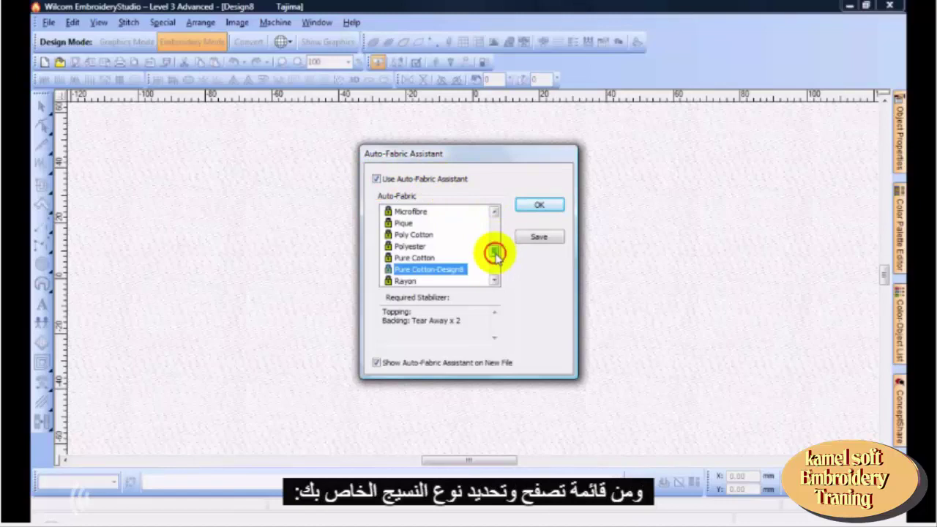
{"action": "left_click_drag", "start_coordinate": [496, 252], "coordinate": [496, 236]}
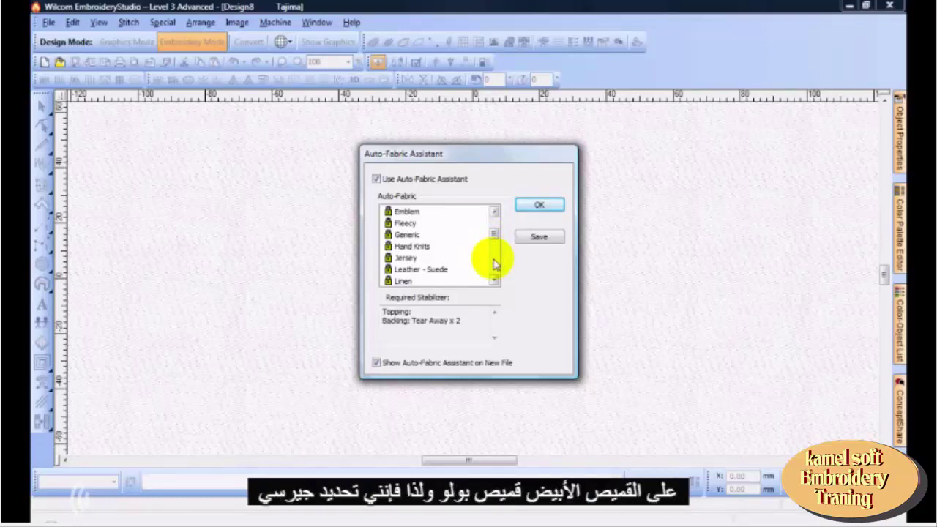
{"action": "left_click", "coordinate": [404, 263]}
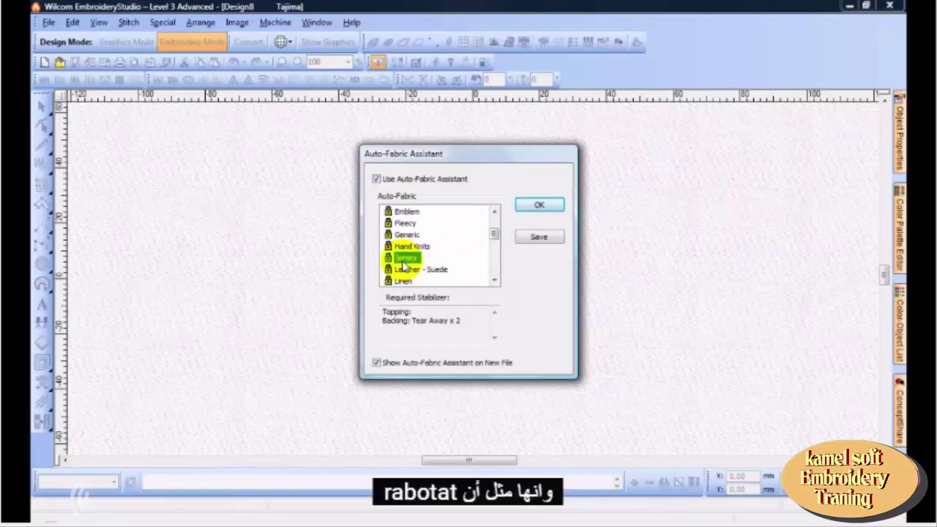
{"action": "left_click", "coordinate": [542, 206]}
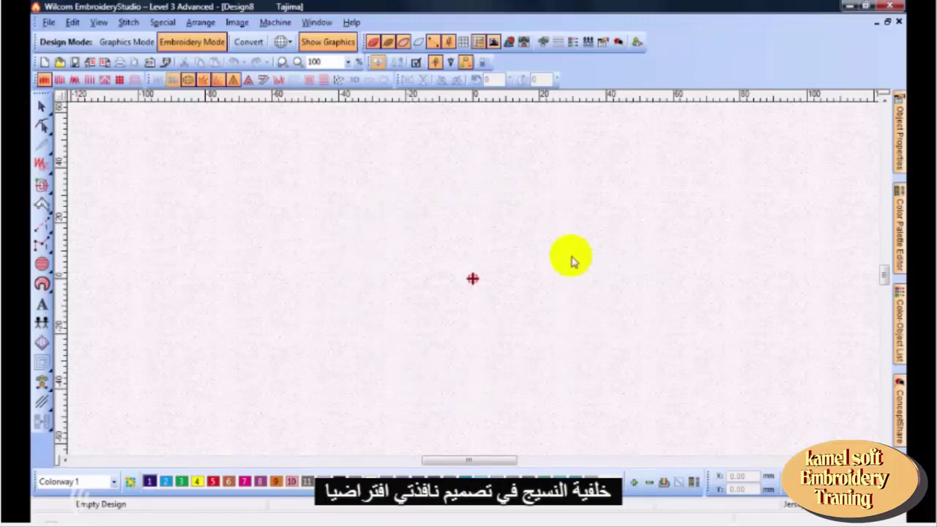
- Look through the Jersey fabric patterns available for the background of Colorway 1
{"action": "left_click", "coordinate": [130, 483]}
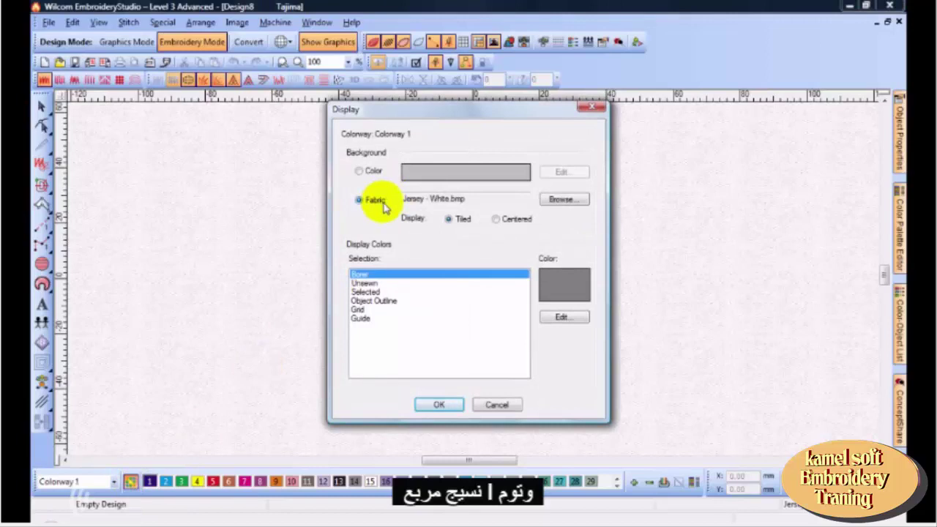
{"action": "left_click", "coordinate": [563, 202]}
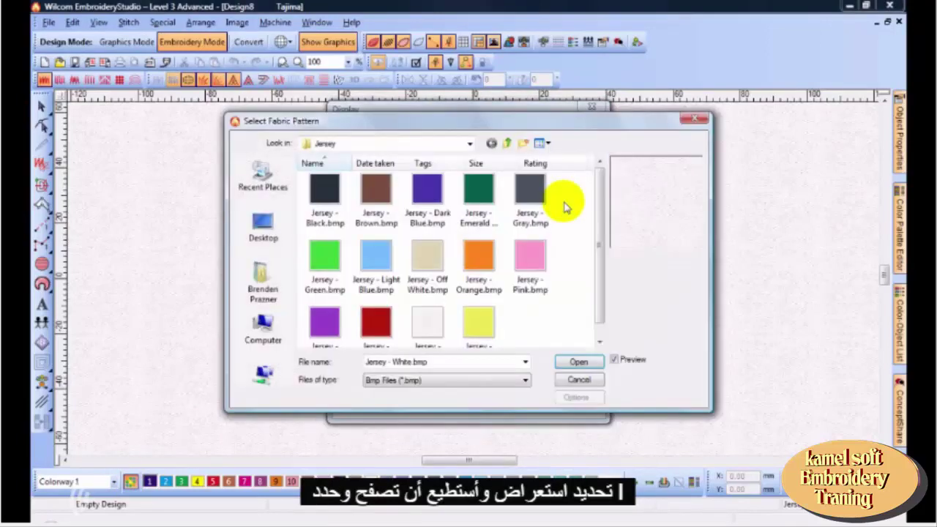
{"action": "left_click_drag", "start_coordinate": [602, 203], "coordinate": [601, 238]}
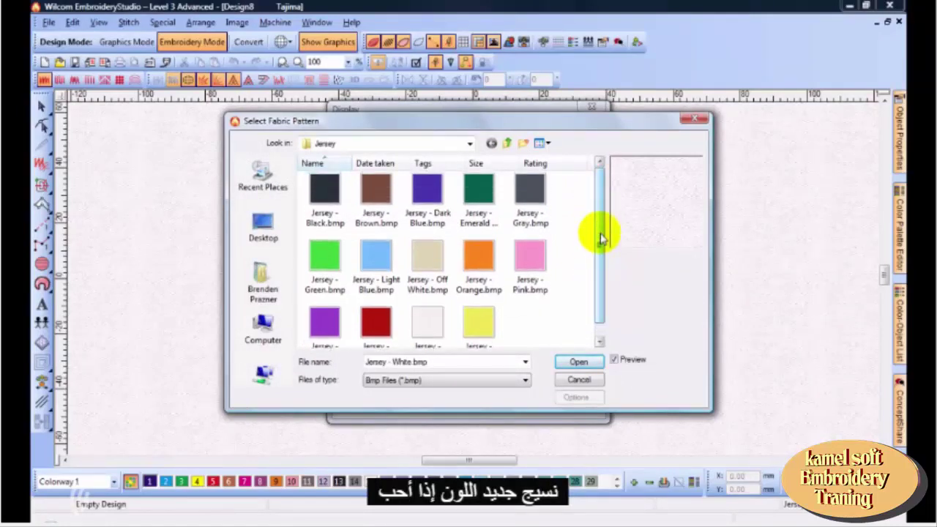
{"action": "left_click", "coordinate": [587, 380]}
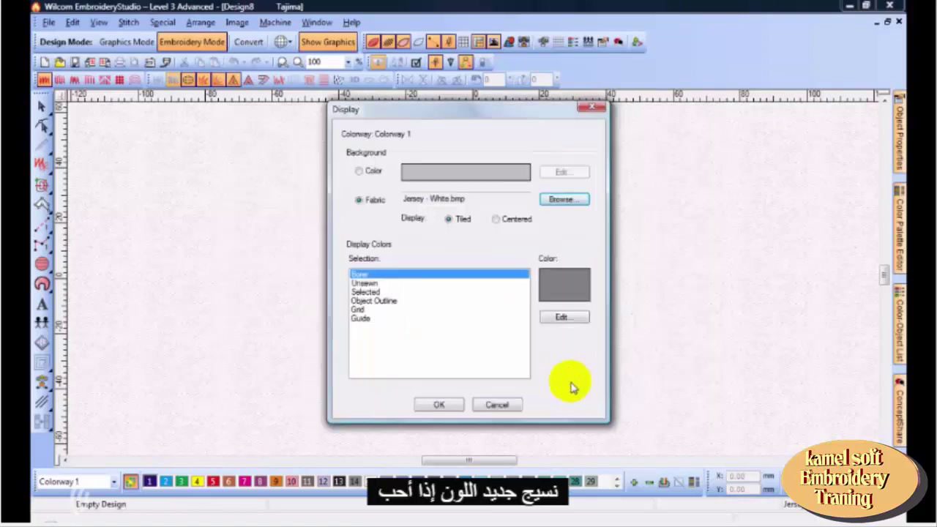
{"action": "left_click", "coordinate": [498, 407]}
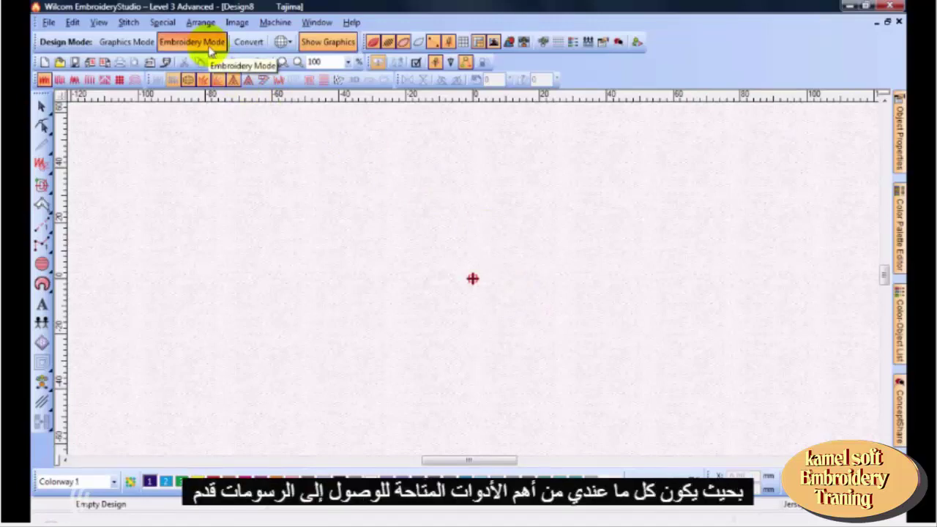
- Switch to Graphics Mode and review the file formats supported for importing artwork
{"action": "left_click", "coordinate": [126, 44]}
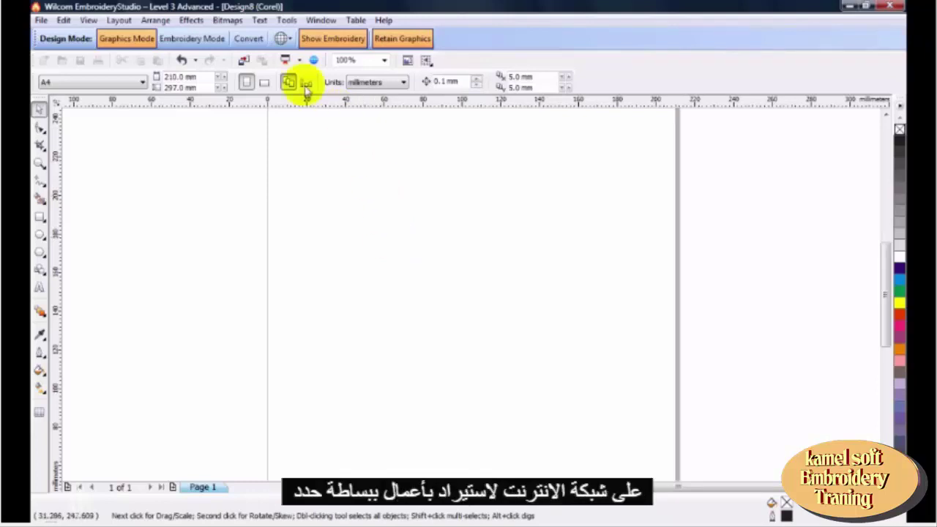
{"action": "left_click", "coordinate": [247, 63]}
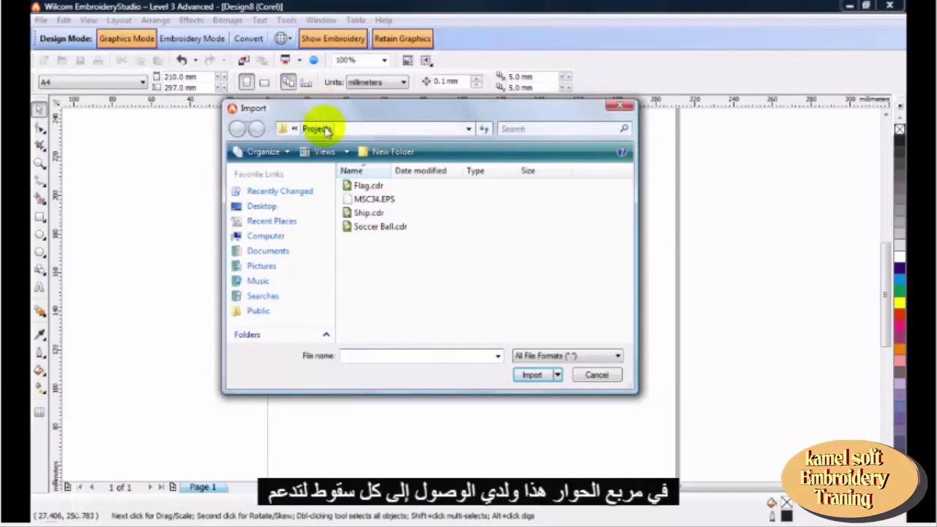
{"action": "left_click", "coordinate": [618, 357]}
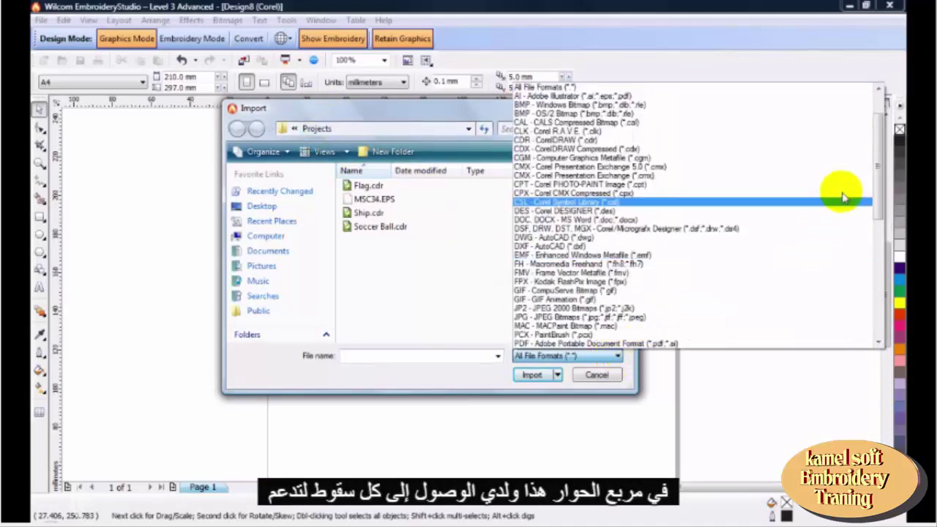
{"action": "left_click_drag", "start_coordinate": [878, 164], "coordinate": [879, 314]}
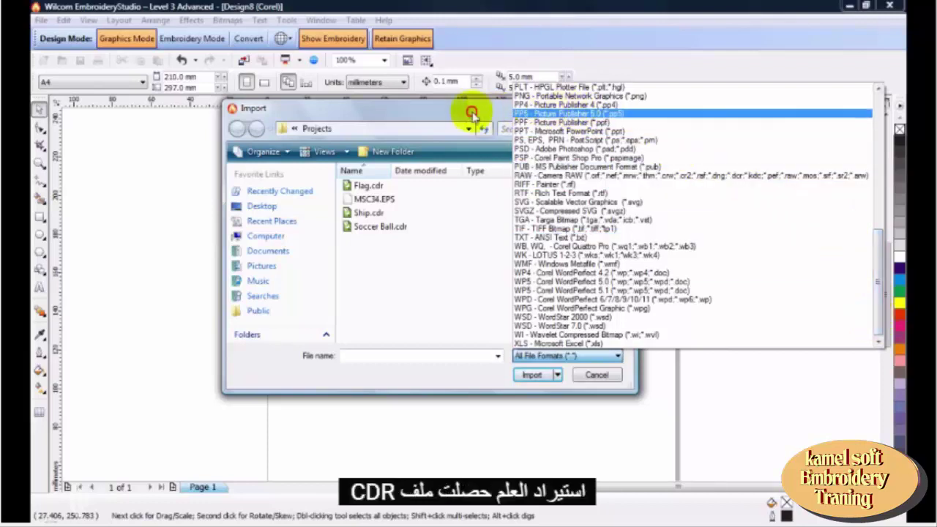
{"action": "left_click", "coordinate": [474, 115]}
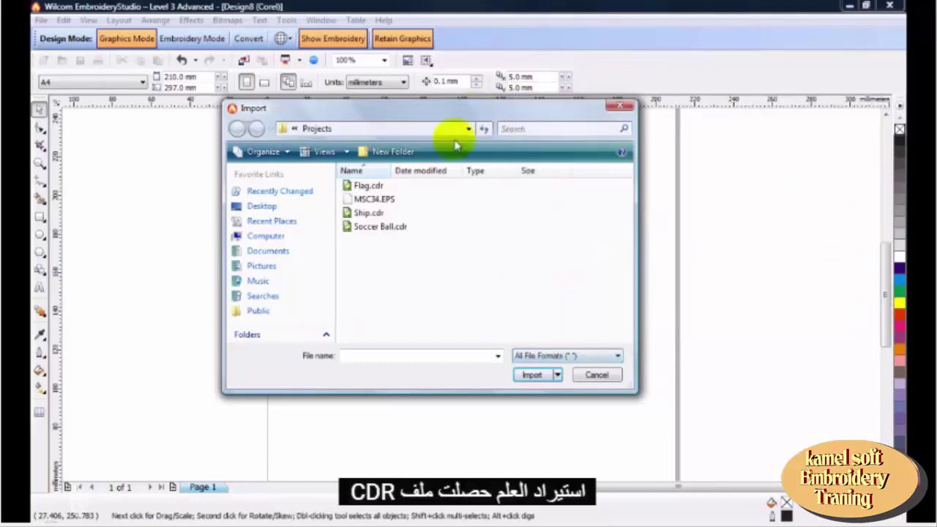
- Import Flag.cdr with Maintain layers and pages off, placing it about 142 by 86 mm at the centre of the page
{"action": "left_click", "coordinate": [380, 191]}
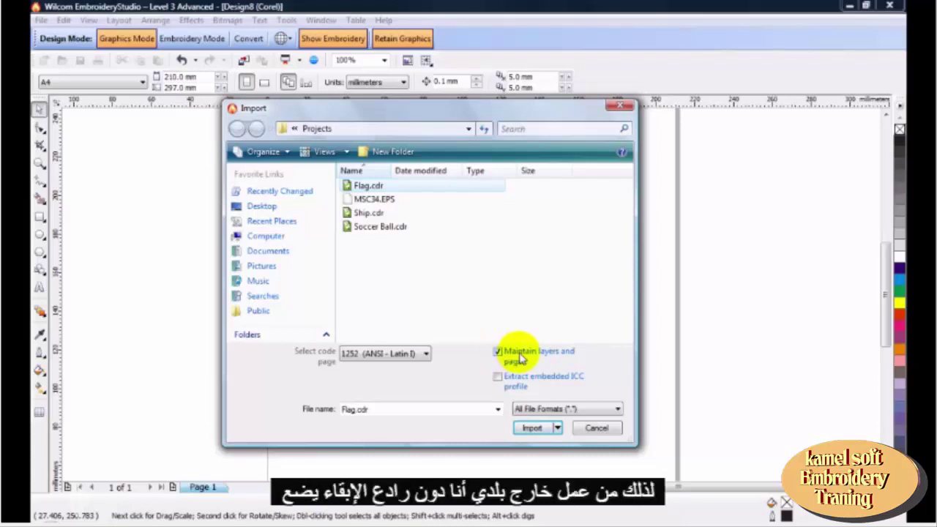
{"action": "left_click", "coordinate": [499, 354]}
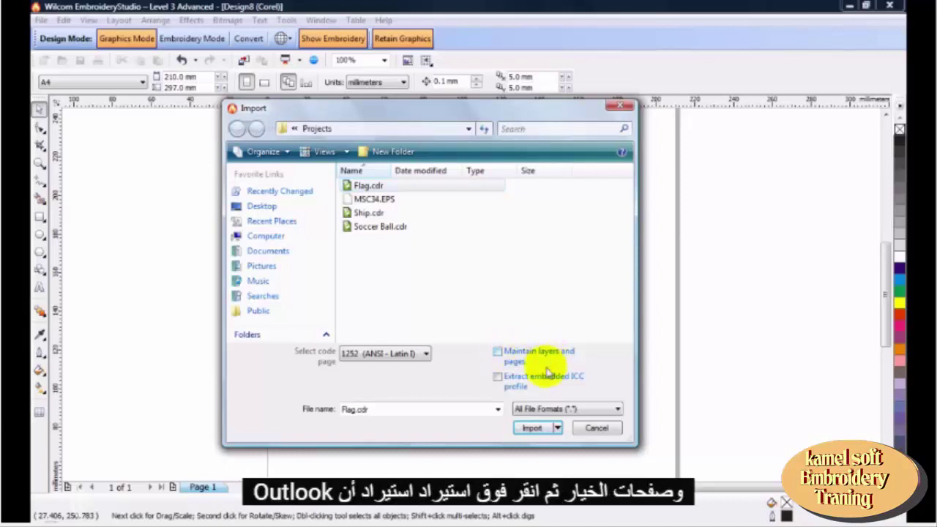
{"action": "left_click", "coordinate": [540, 433]}
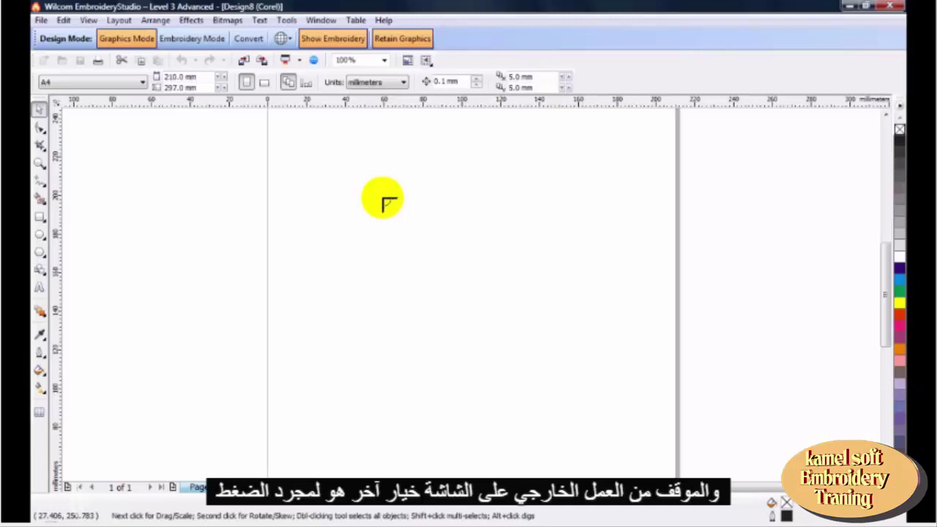
{"action": "left_click", "coordinate": [383, 199]}
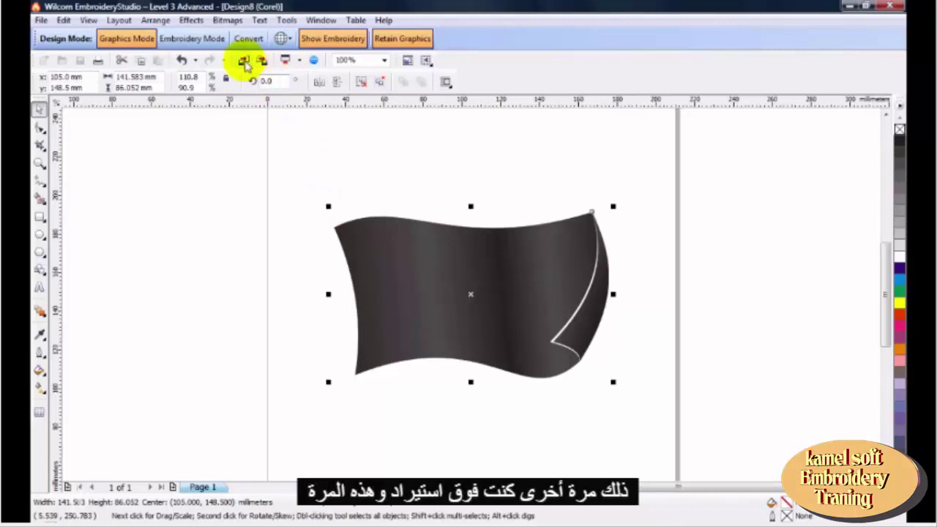
- Import Ship.cdr with Maintain layers and pages off, placing it about 44 by 38 mm in the flag's upper-left corner
{"action": "left_click", "coordinate": [244, 60]}
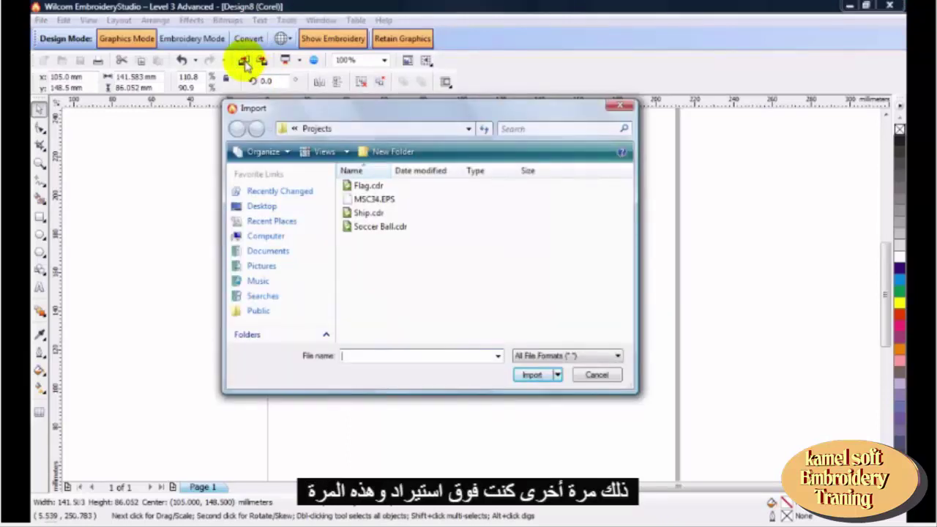
{"action": "left_click", "coordinate": [376, 214]}
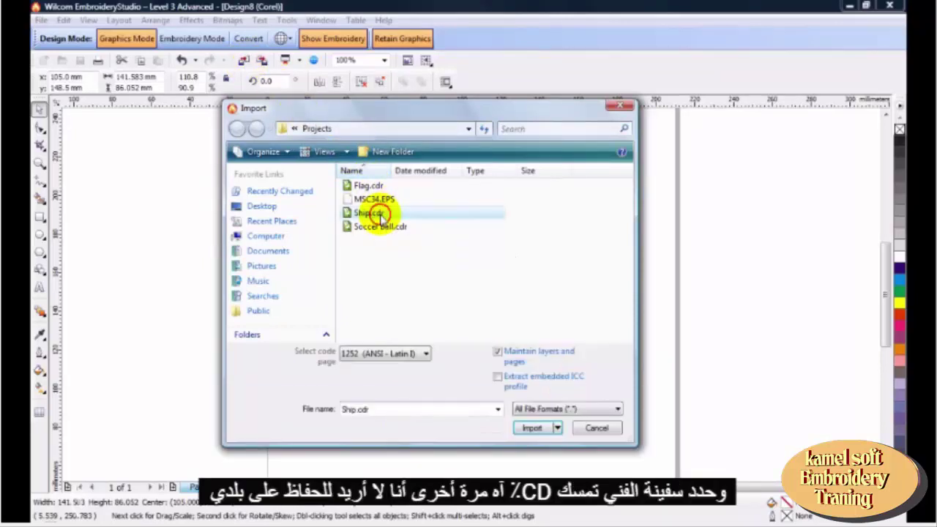
{"action": "left_click", "coordinate": [500, 353]}
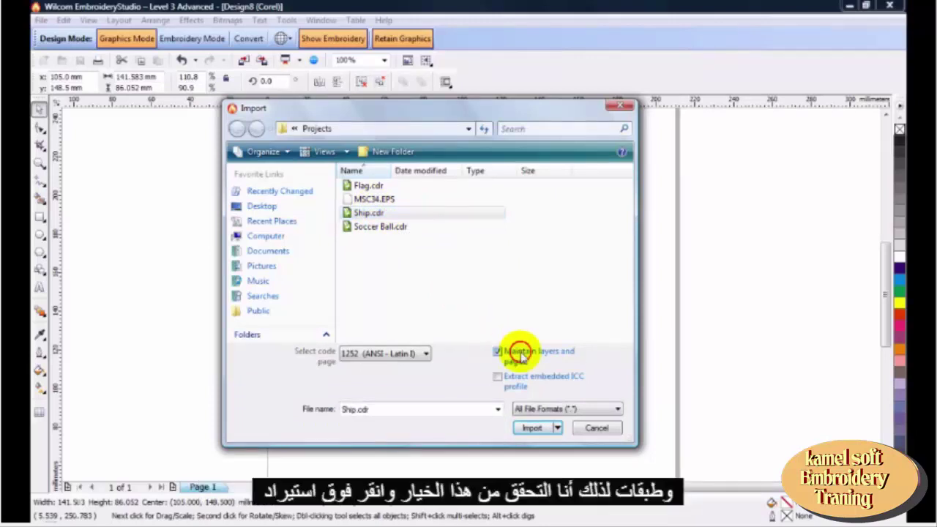
{"action": "left_click", "coordinate": [533, 430]}
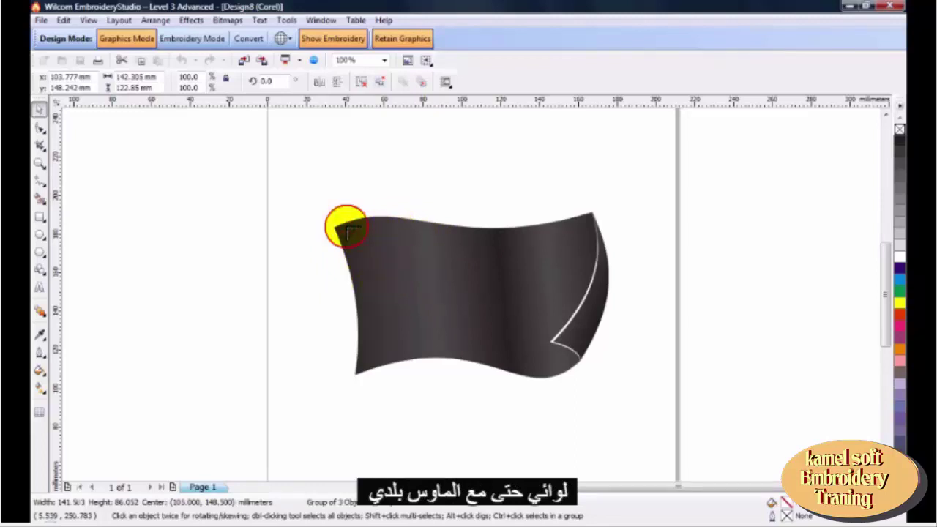
{"action": "left_click_drag", "start_coordinate": [345, 225], "coordinate": [428, 295]}
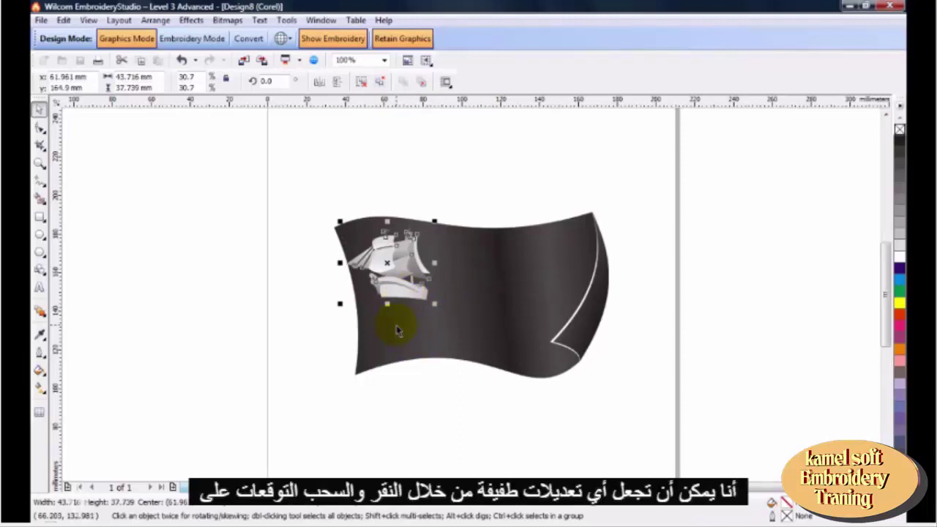
- Move the ship slightly right within the flag's upper-left corner and scale it to about 42 by 37 mm
{"action": "mouse_move", "coordinate": [387, 285]}
{"action": "left_mouse_down"}
{"action": "mouse_move", "coordinate": [395, 289]}
{"action": "mouse_move", "coordinate": [388, 272]}
{"action": "mouse_move", "coordinate": [392, 290]}
{"action": "left_mouse_up"}
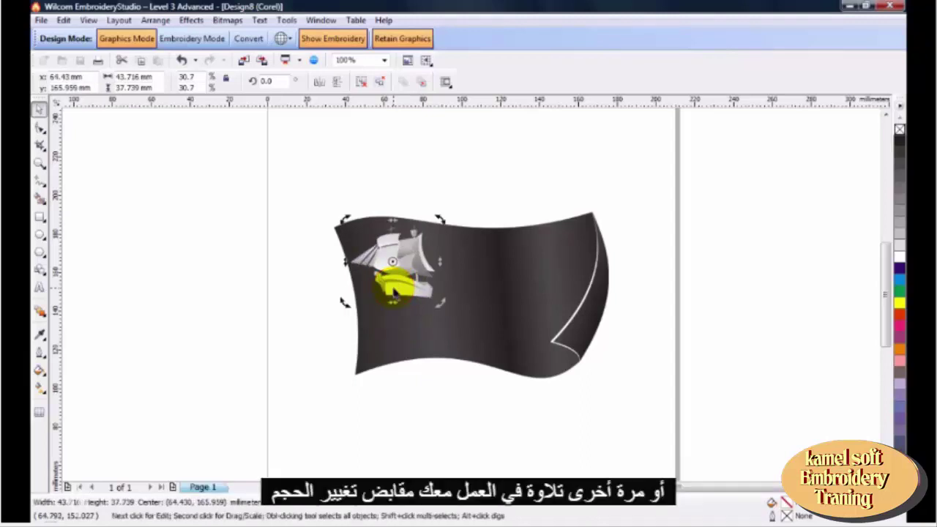
{"action": "left_click", "coordinate": [394, 292]}
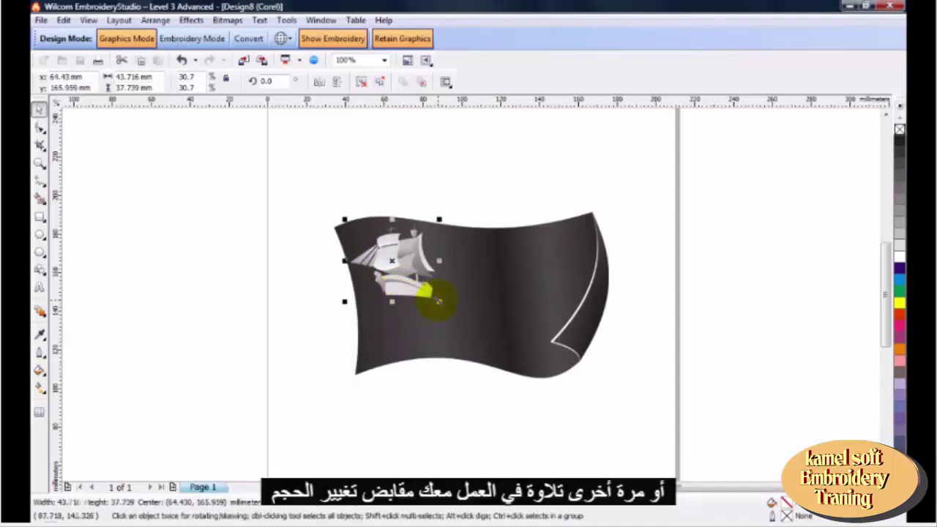
{"action": "left_click_drag", "start_coordinate": [438, 301], "coordinate": [439, 309]}
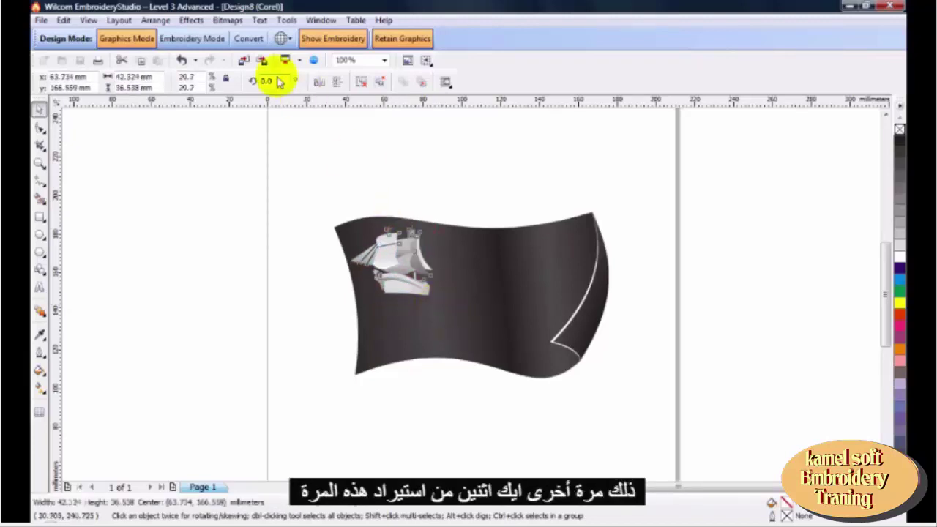
- Import MSC34.EPS as editable with text as curves at its original size, positioning the pirate over the flag slightly right of and above page centre
{"action": "left_click", "coordinate": [243, 61]}
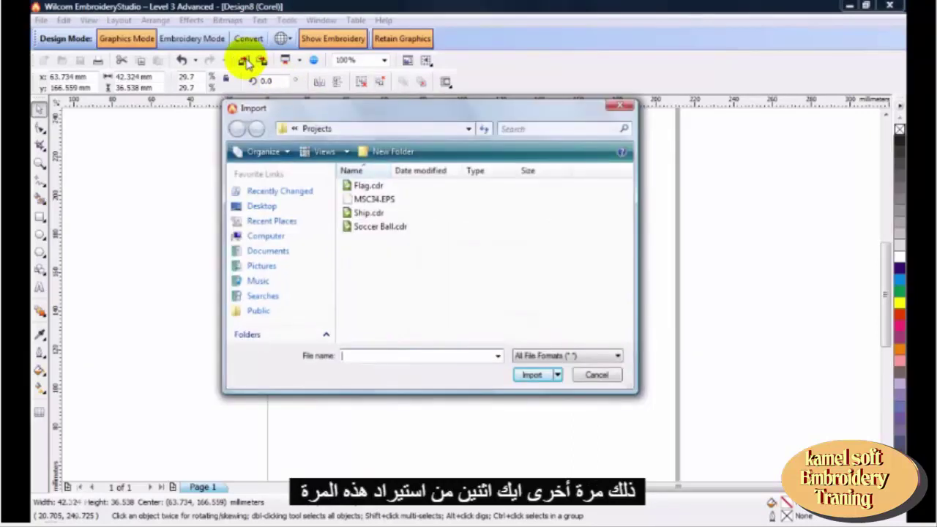
{"action": "left_click", "coordinate": [380, 203]}
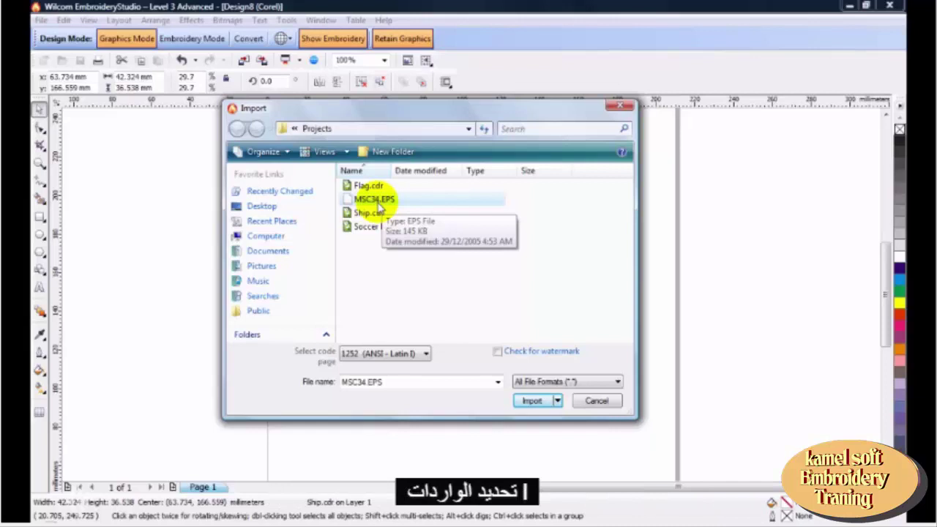
{"action": "left_click", "coordinate": [532, 402]}
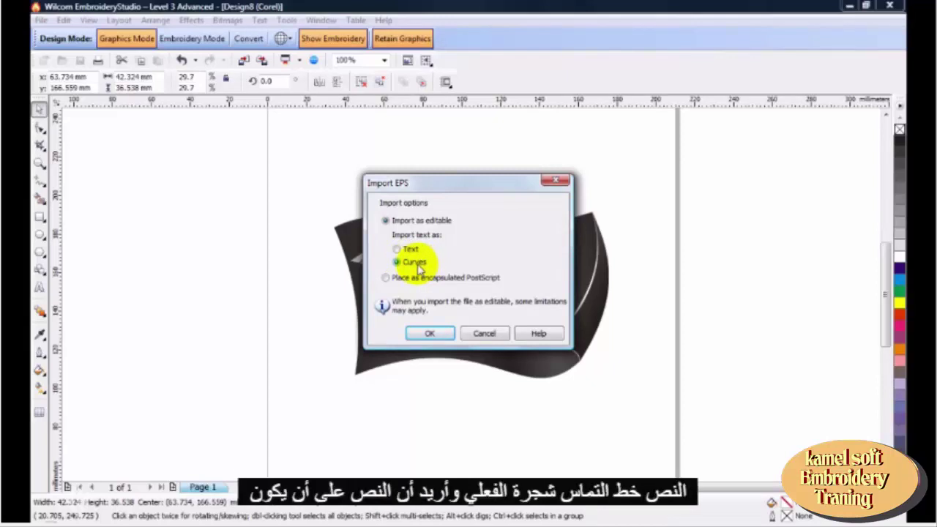
{"action": "left_click", "coordinate": [403, 250]}
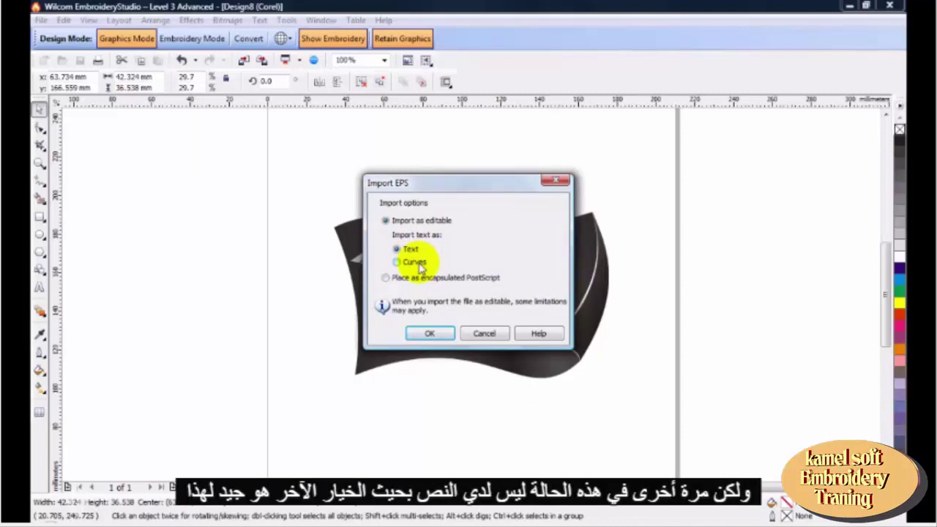
{"action": "left_click", "coordinate": [419, 266]}
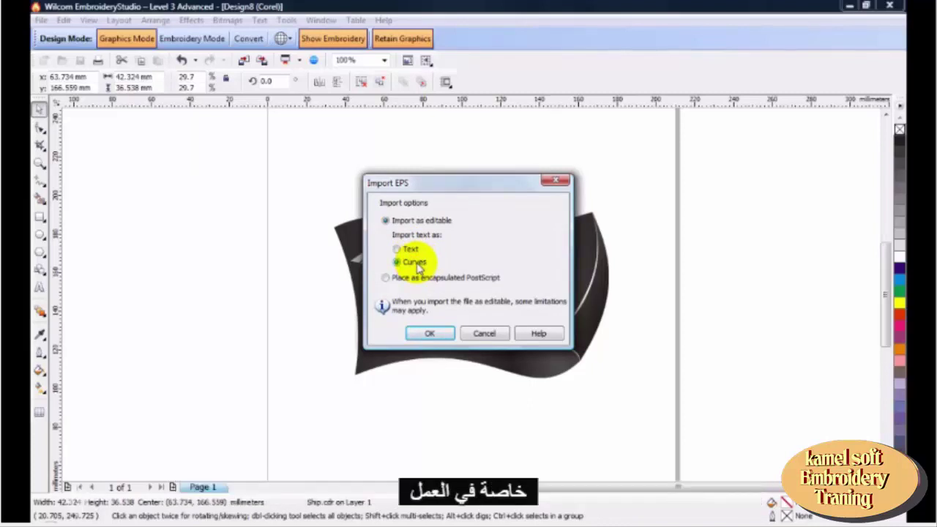
{"action": "left_click", "coordinate": [430, 335]}
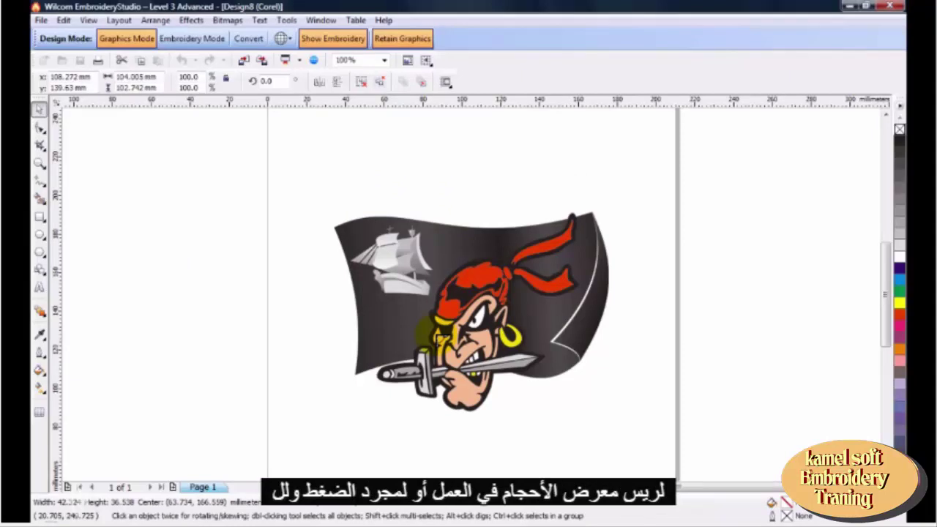
{"action": "key", "text": "p"}
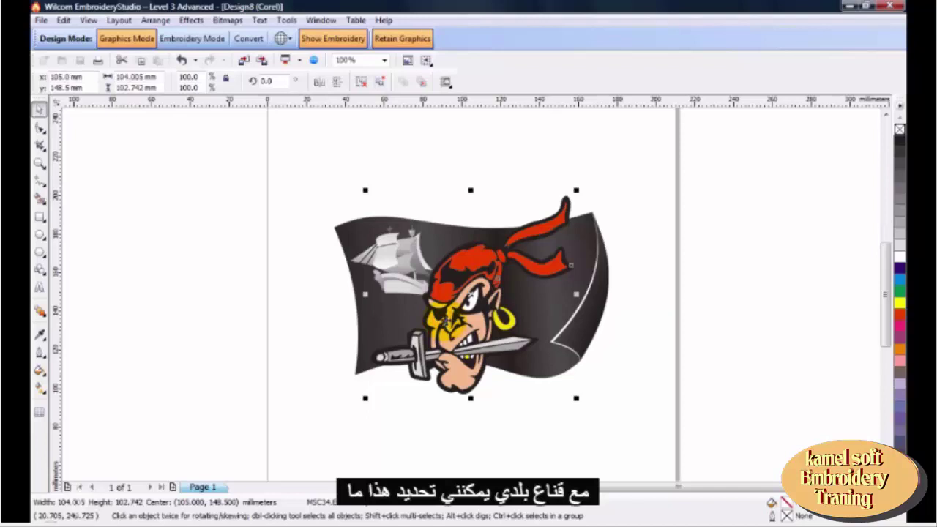
{"action": "left_click_drag", "start_coordinate": [447, 323], "coordinate": [459, 318]}
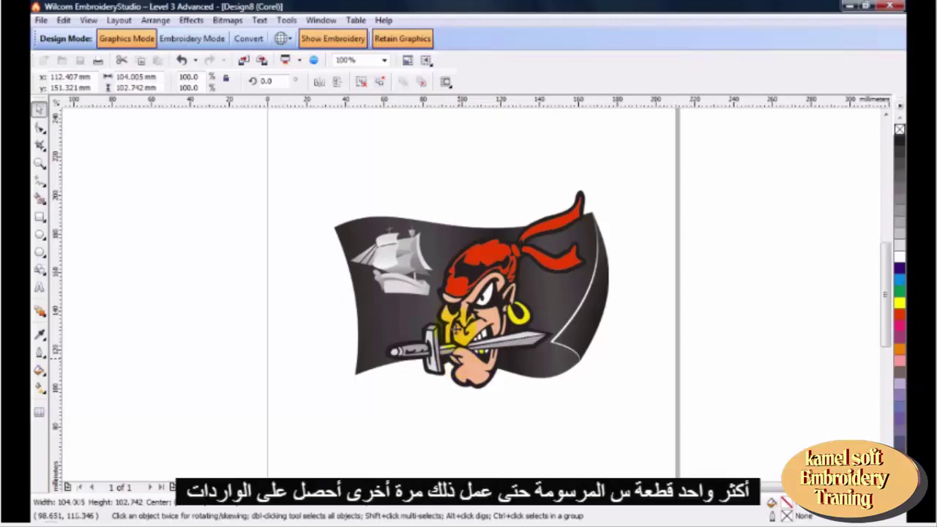
- Import Soccer Ball.cdr with Maintain layers and pages off, placing it about 47 by 47 mm at the flag's lower-left corner
{"action": "left_click", "coordinate": [248, 62]}
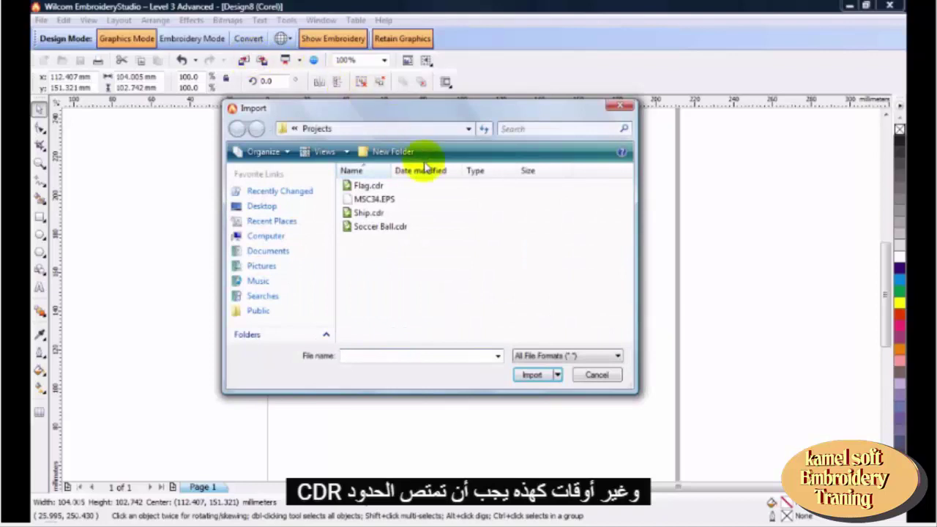
{"action": "left_click", "coordinate": [395, 227]}
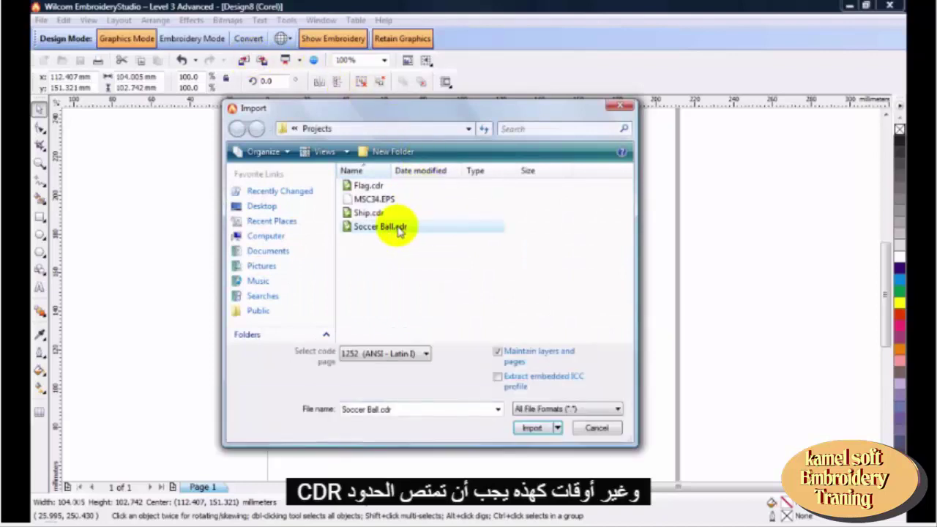
{"action": "left_click", "coordinate": [514, 355]}
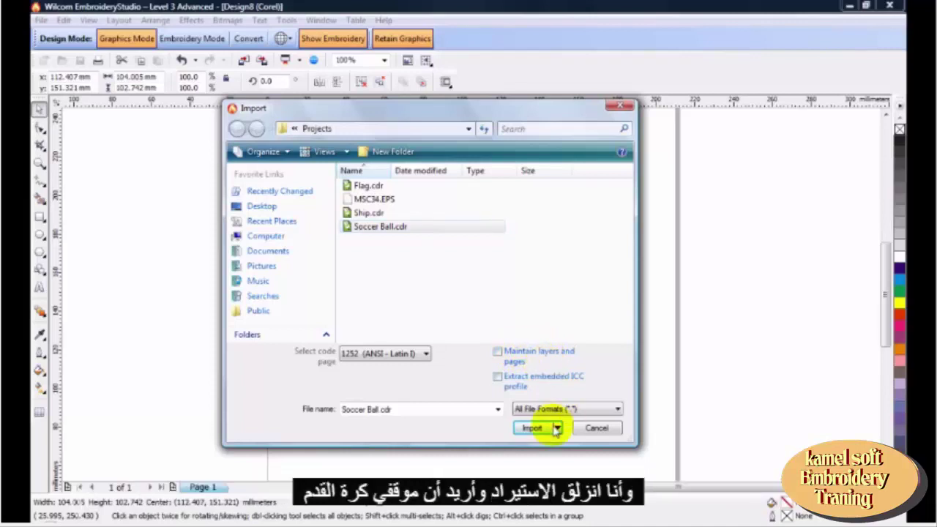
{"action": "left_click", "coordinate": [542, 433]}
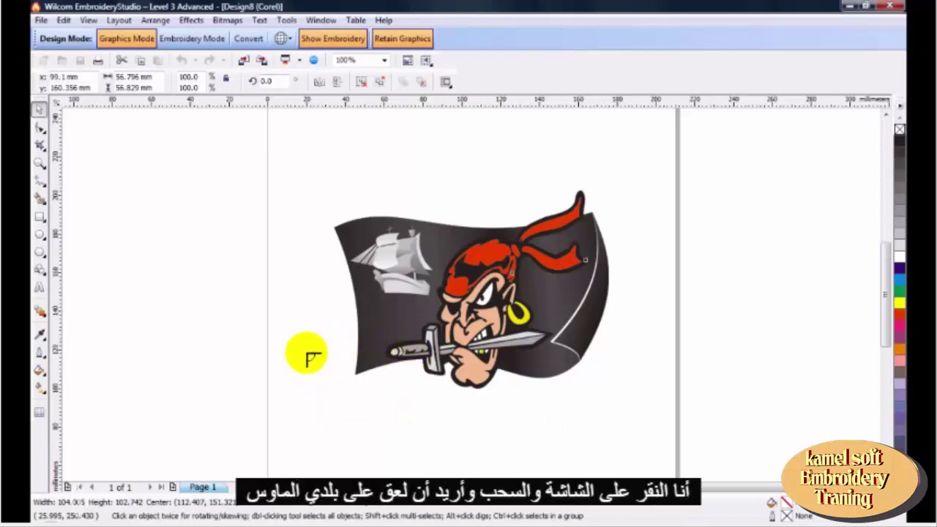
{"action": "left_click_drag", "start_coordinate": [306, 354], "coordinate": [428, 441]}
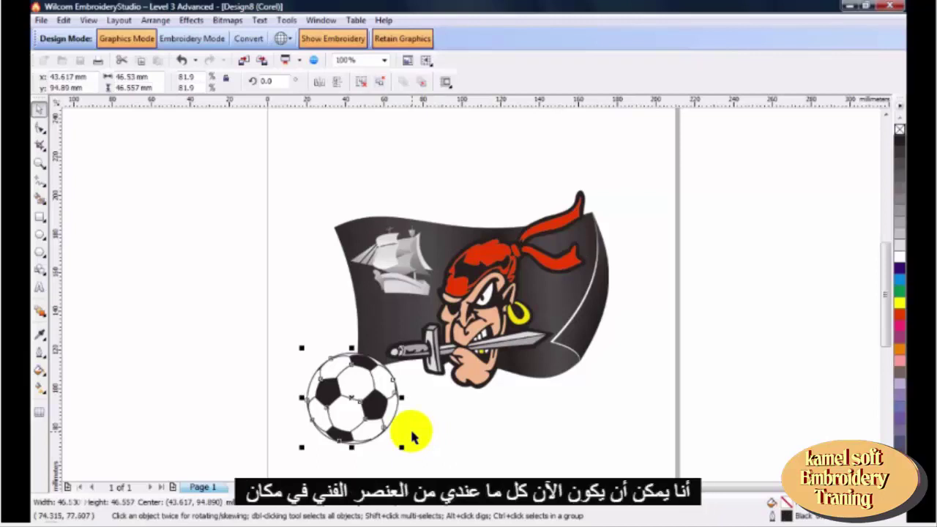
{"action": "left_click", "coordinate": [442, 414]}
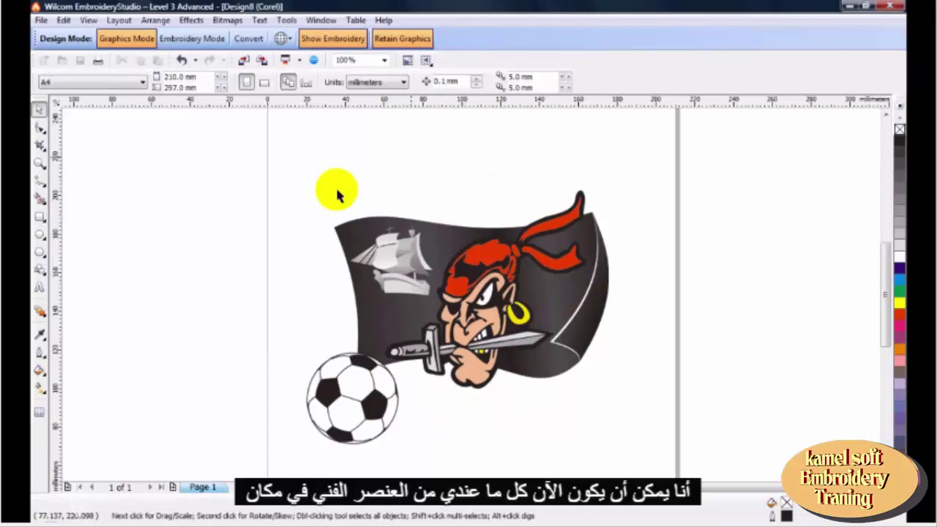
- Select the ball, ship, pirate and flag in turn to check that each is a separate object
{"action": "left_click", "coordinate": [378, 412]}
{"action": "left_click", "coordinate": [410, 280]}
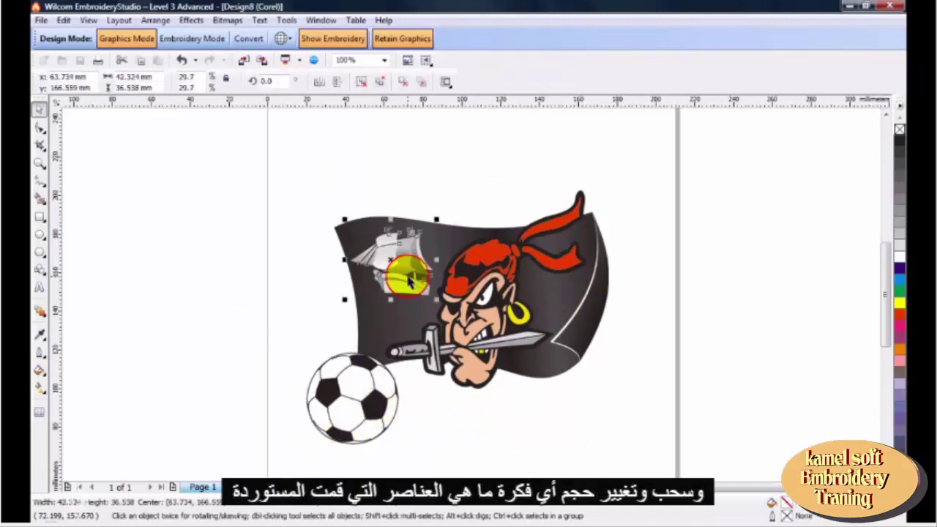
{"action": "left_click", "coordinate": [584, 321]}
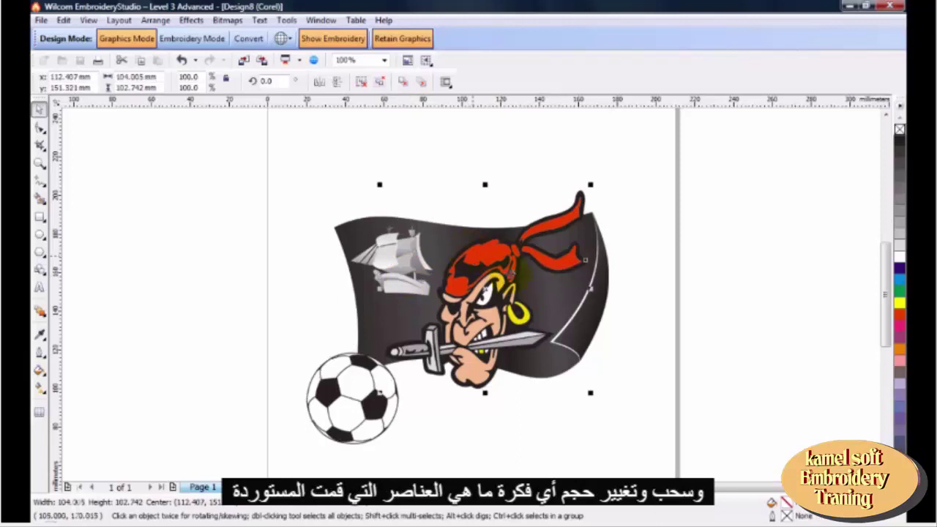
{"action": "left_click", "coordinate": [583, 325]}
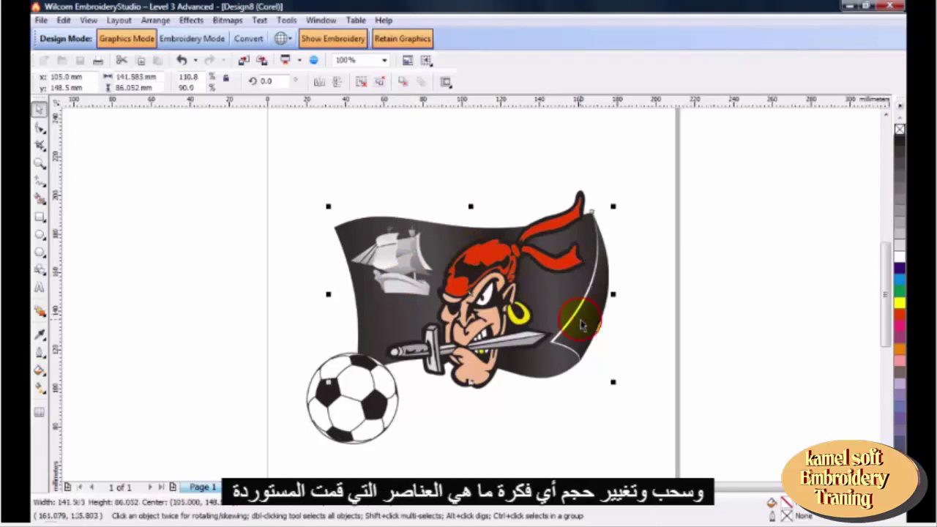
{"action": "left_click", "coordinate": [646, 317]}
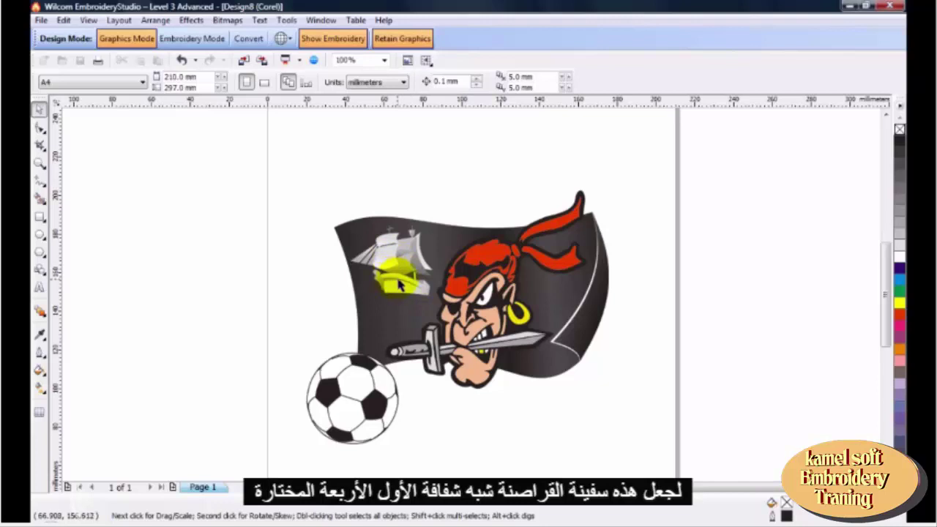
- Apply a linear transparency to the ship, running from its upper left to its lower right at about -50 degrees
{"action": "left_click", "coordinate": [388, 258]}
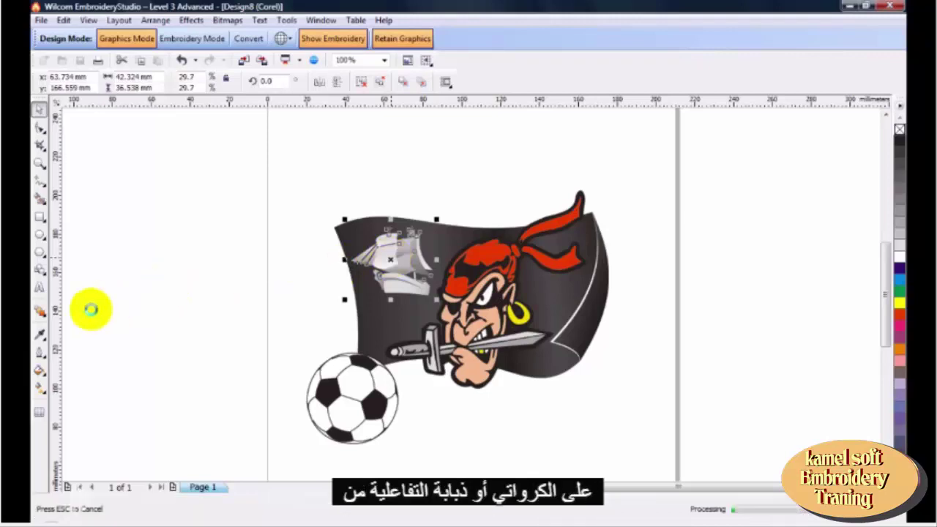
{"action": "left_click", "coordinate": [42, 315]}
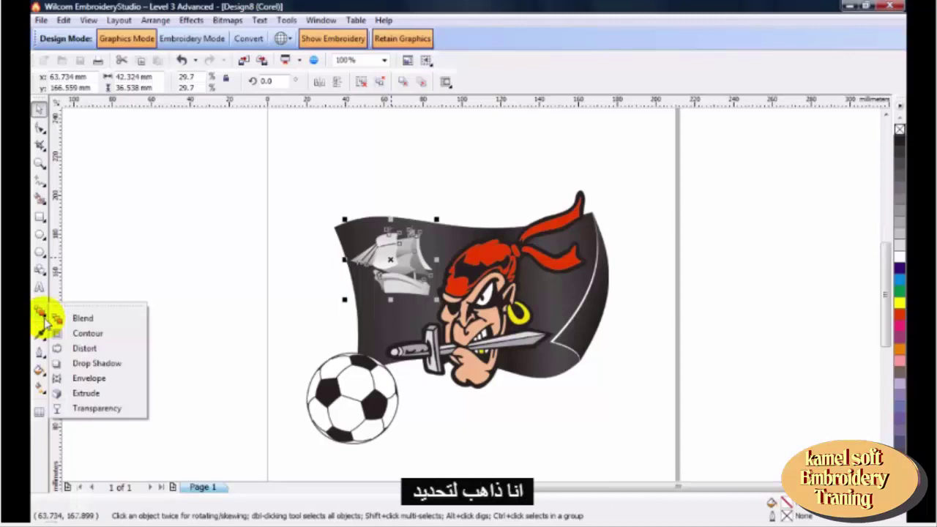
{"action": "left_click", "coordinate": [97, 408]}
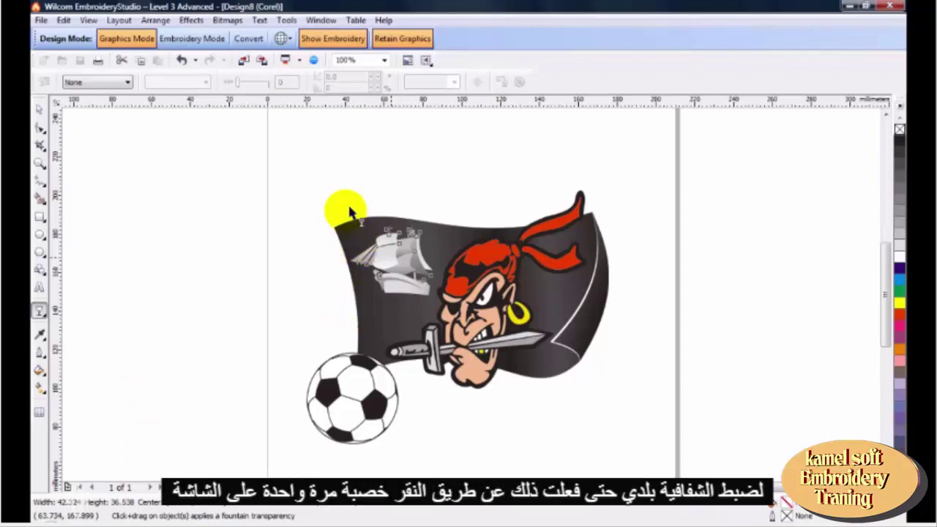
{"action": "left_click_drag", "start_coordinate": [349, 212], "coordinate": [409, 287]}
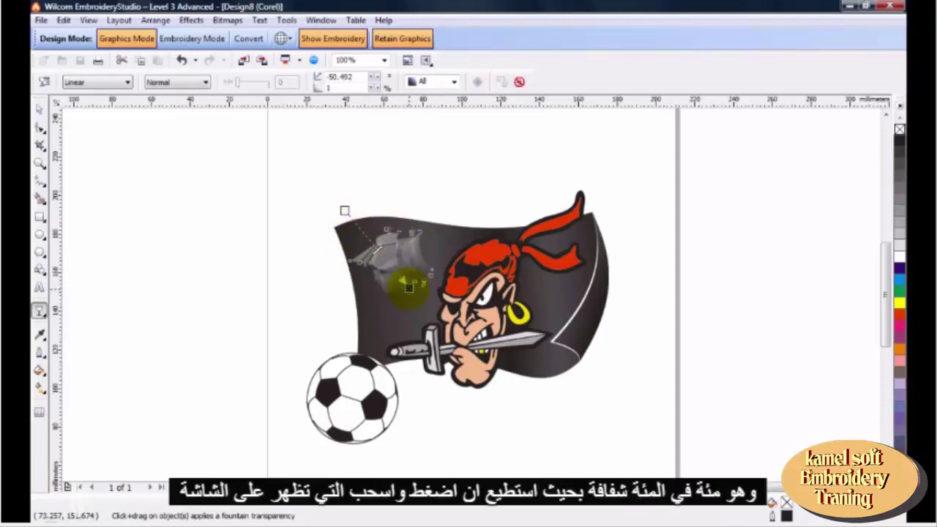
{"action": "mouse_move", "coordinate": [409, 287]}
{"action": "left_mouse_down"}
{"action": "mouse_move", "coordinate": [382, 264]}
{"action": "mouse_move", "coordinate": [418, 285]}
{"action": "mouse_move", "coordinate": [415, 294]}
{"action": "left_mouse_up"}
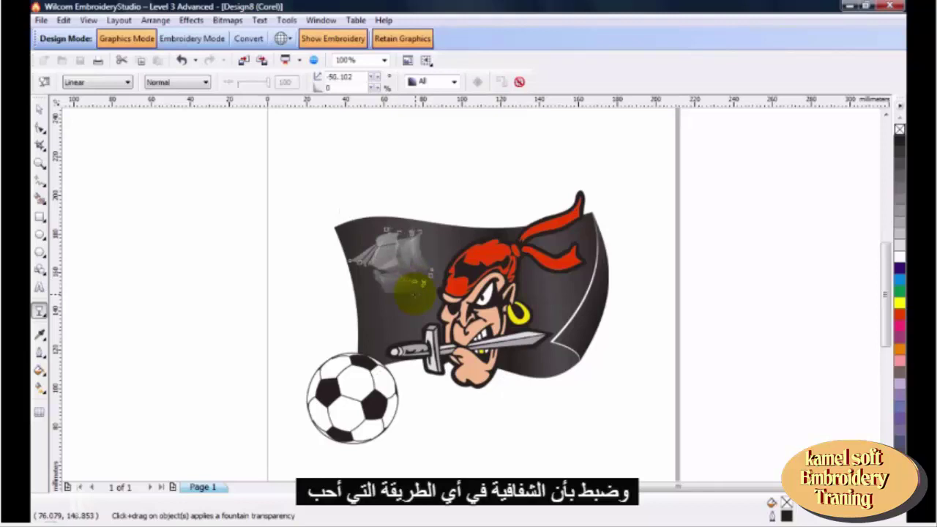
{"action": "left_click", "coordinate": [41, 111]}
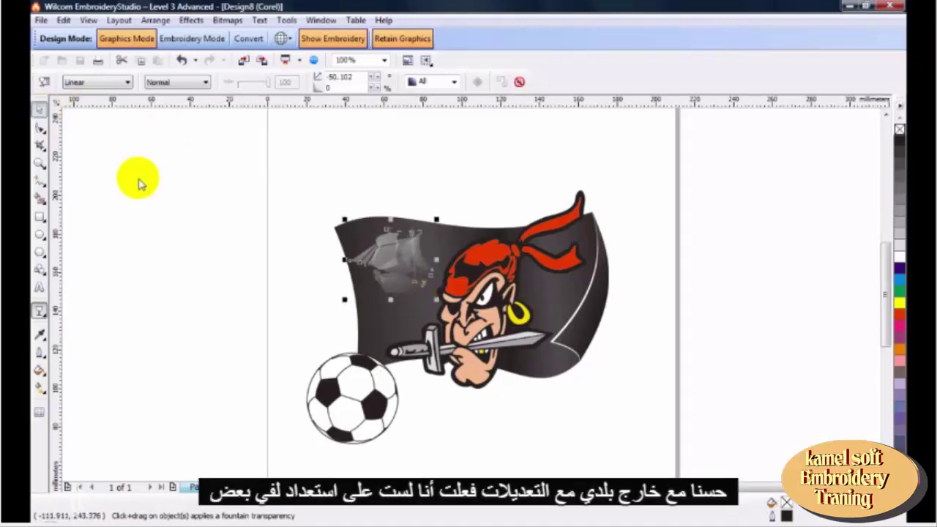
{"action": "left_click", "coordinate": [428, 399]}
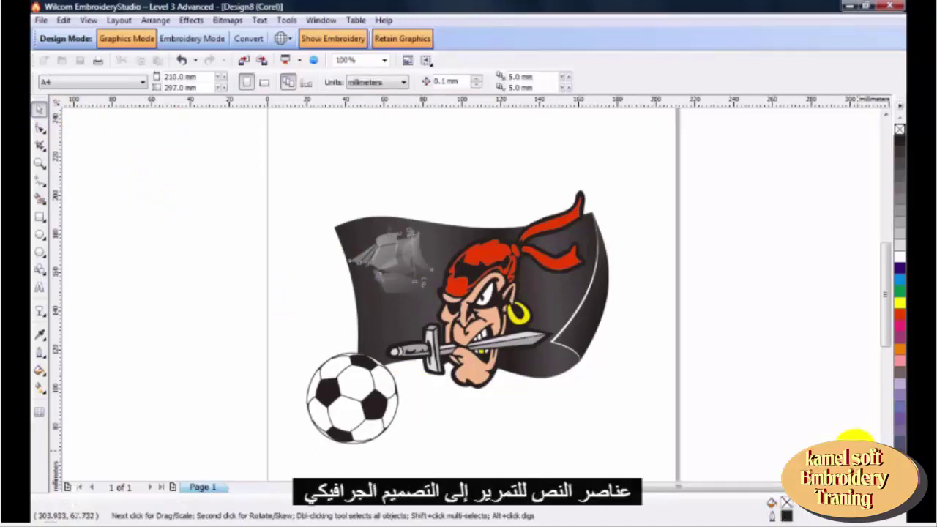
- Add the artistic text PIRATES in the empty area below the pirate's head
{"action": "scroll", "coordinate": [606, 425], "scroll_direction": "down", "scroll_amount": 2}
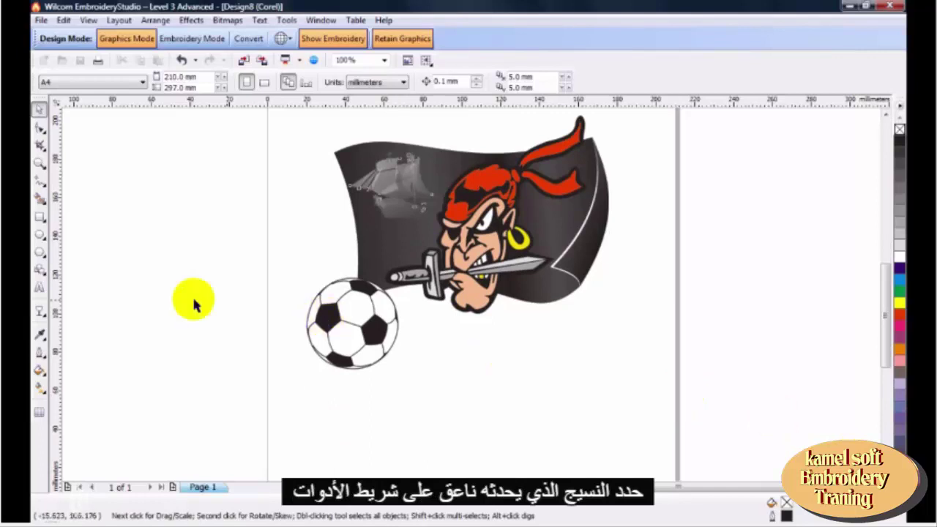
{"action": "left_click", "coordinate": [40, 291]}
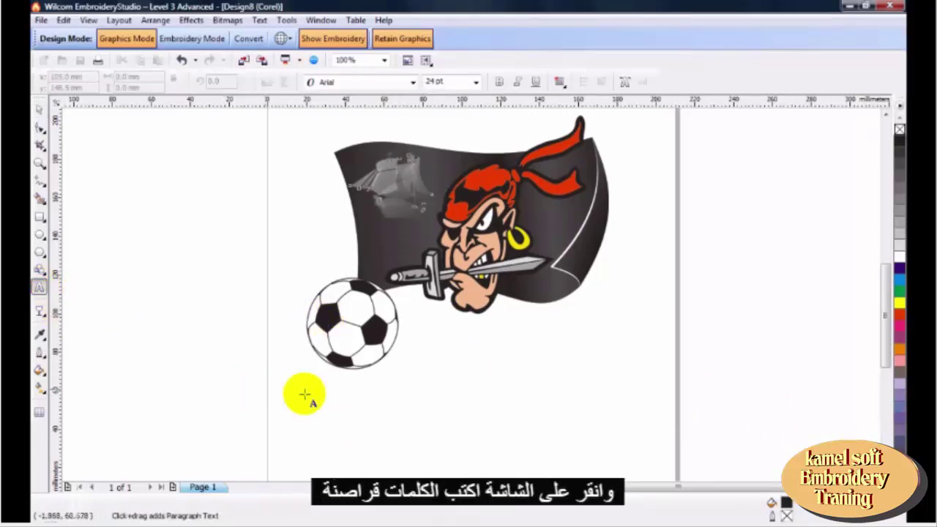
{"action": "left_click", "coordinate": [440, 376]}
{"action": "type", "text": "PIRATES"}
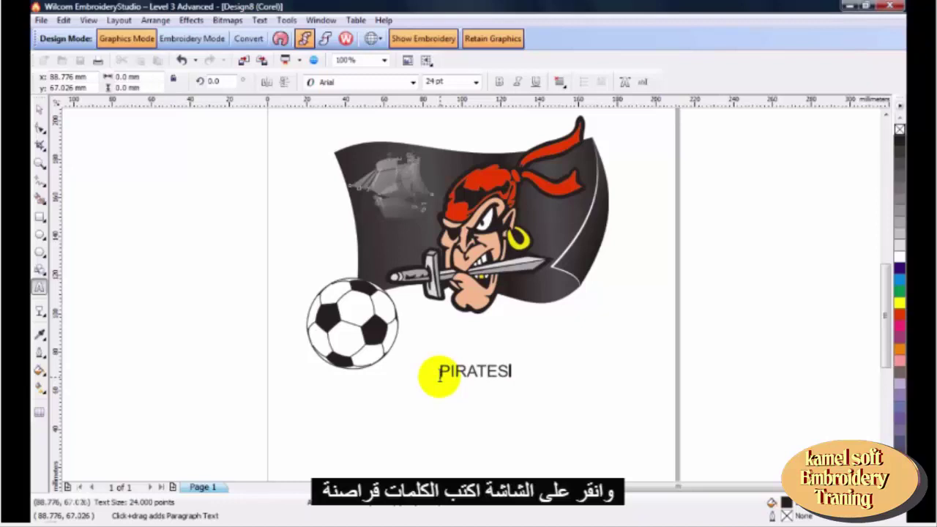
{"action": "left_click", "coordinate": [440, 376]}
{"action": "left_click", "coordinate": [39, 110]}
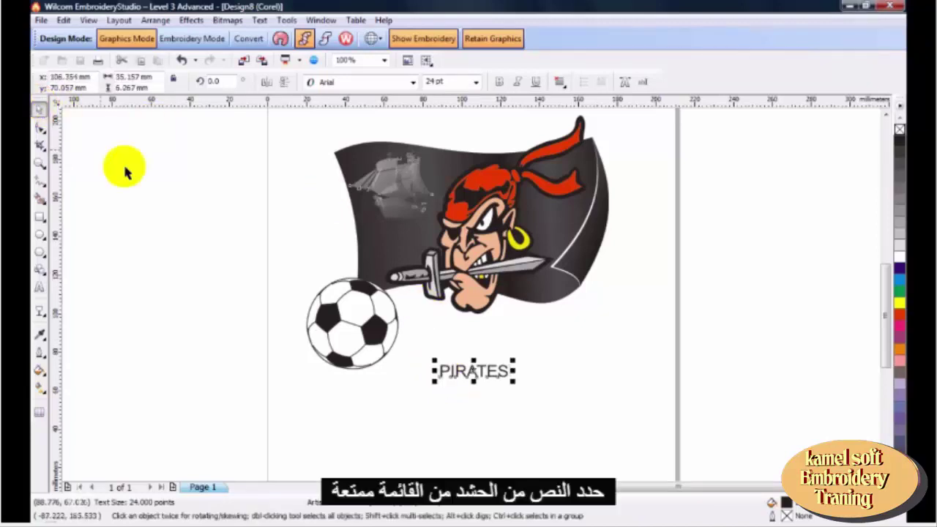
- Set the PIRATES text to College-Black, move it beside the soccer ball and scale it to about 85 by 15 mm
{"action": "left_click", "coordinate": [414, 84]}
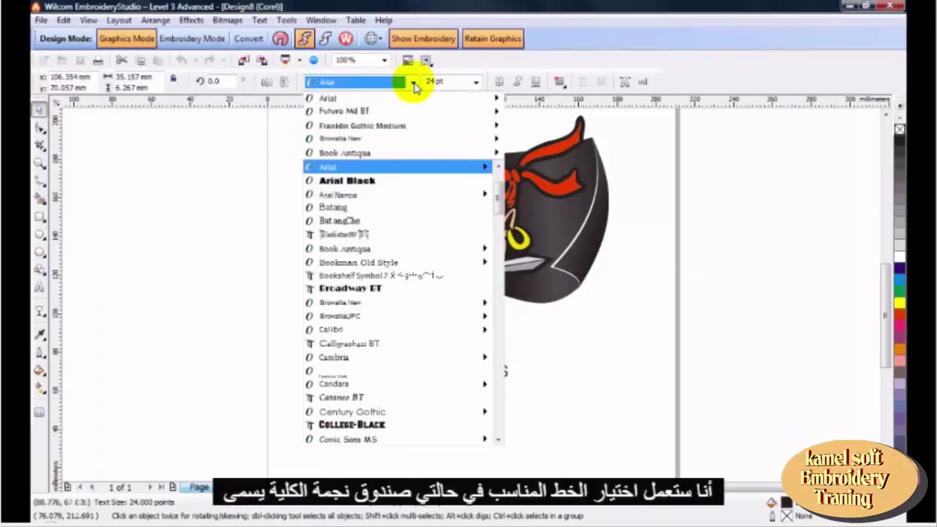
{"action": "left_click", "coordinate": [403, 425]}
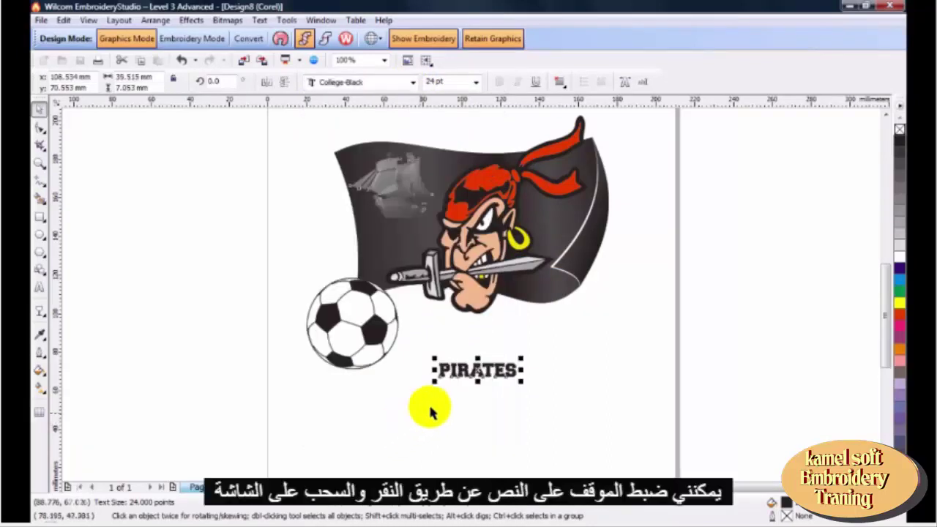
{"action": "left_click_drag", "start_coordinate": [462, 371], "coordinate": [434, 334]}
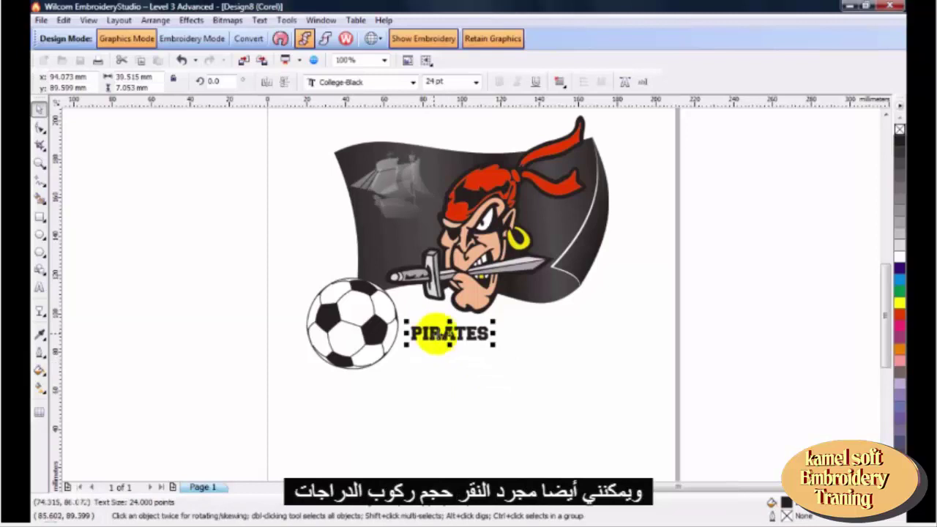
{"action": "left_click_drag", "start_coordinate": [492, 347], "coordinate": [578, 398]}
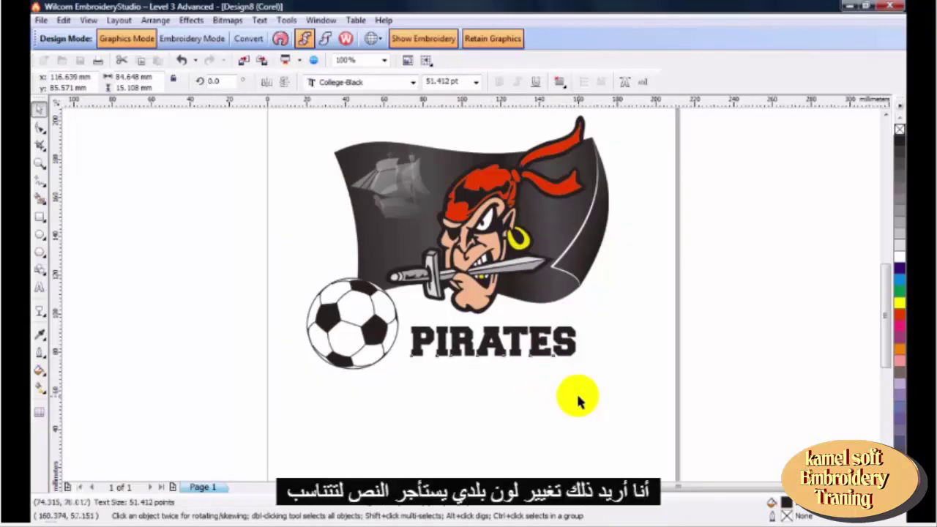
- Fill the PIRATES text with red to match the pirate's bandana
{"action": "left_click", "coordinate": [537, 341]}
{"action": "left_click", "coordinate": [537, 341]}
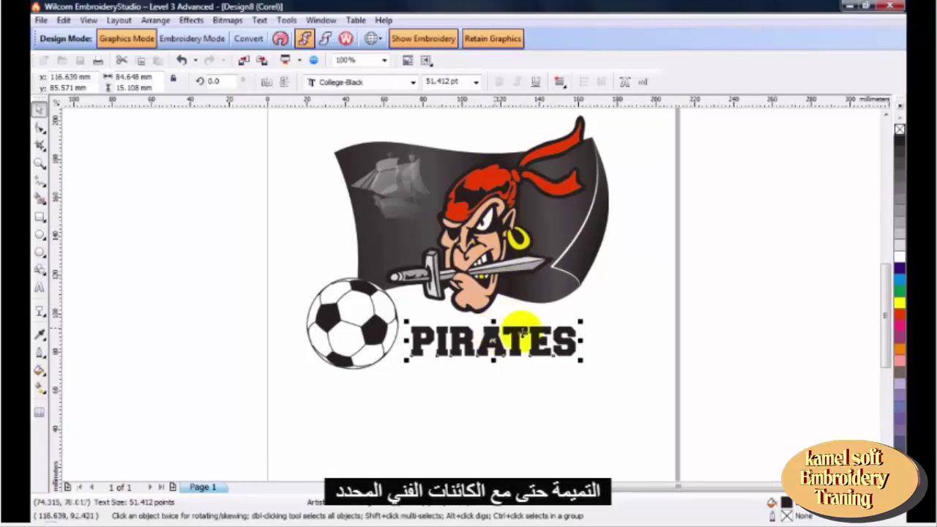
{"action": "left_click", "coordinate": [899, 317]}
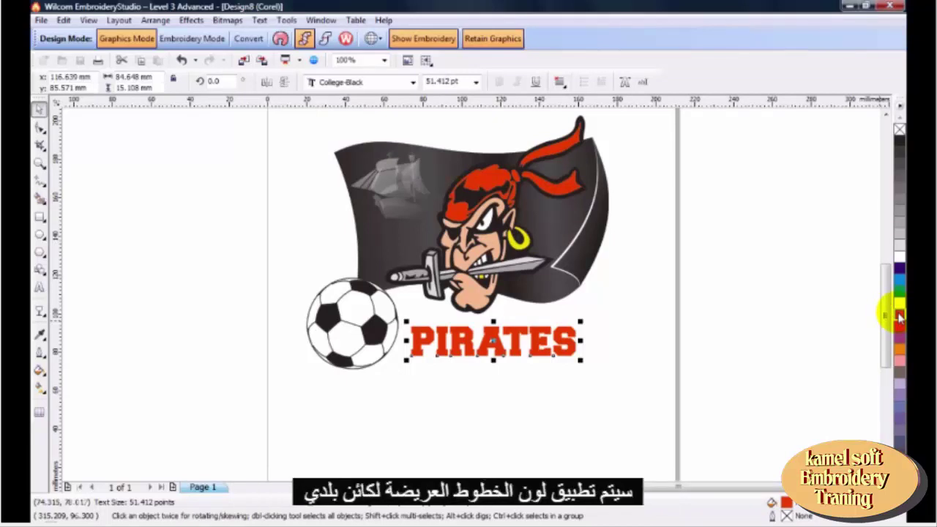
{"action": "left_click", "coordinate": [639, 271]}
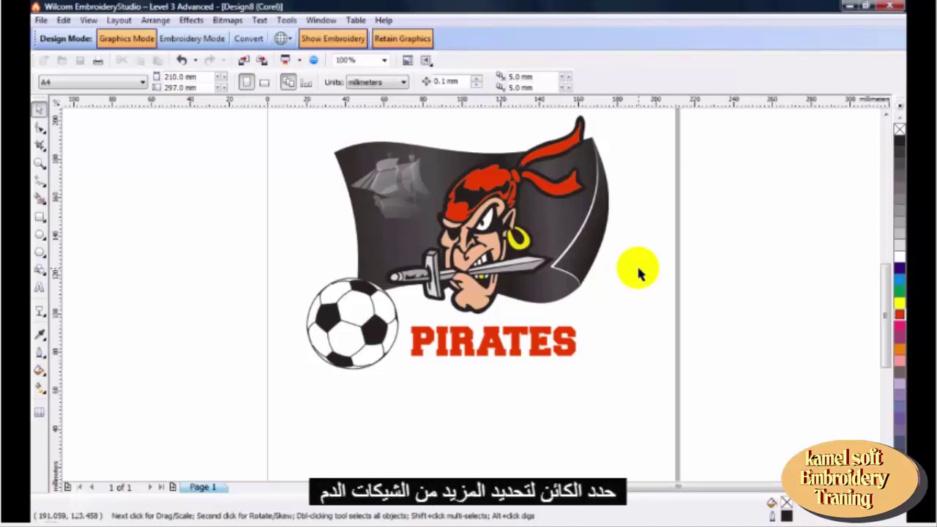
- Convert the pirate and the soccer ball together to embroidery and show the remaining vector artwork alongside the stitches
{"action": "left_click", "coordinate": [490, 183]}
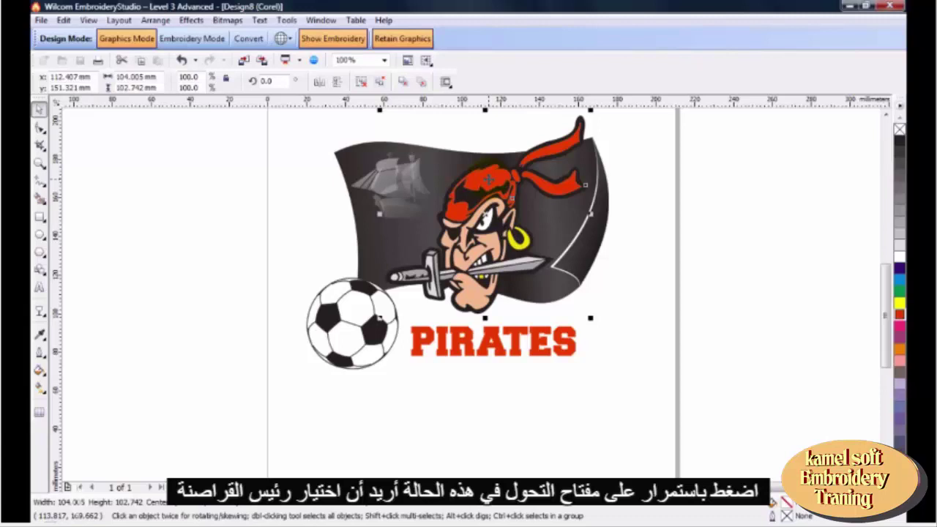
{"action": "left_click", "coordinate": [369, 337], "text": "shift"}
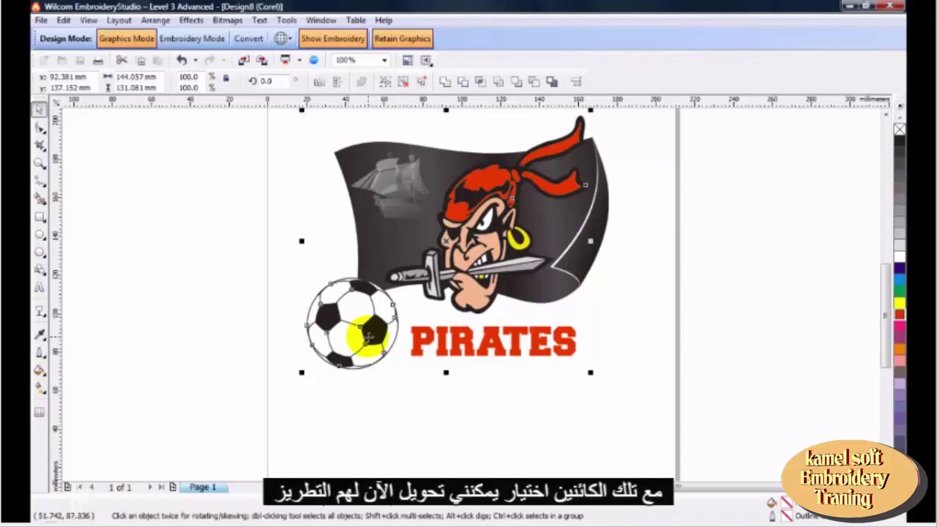
{"action": "left_click", "coordinate": [253, 41]}
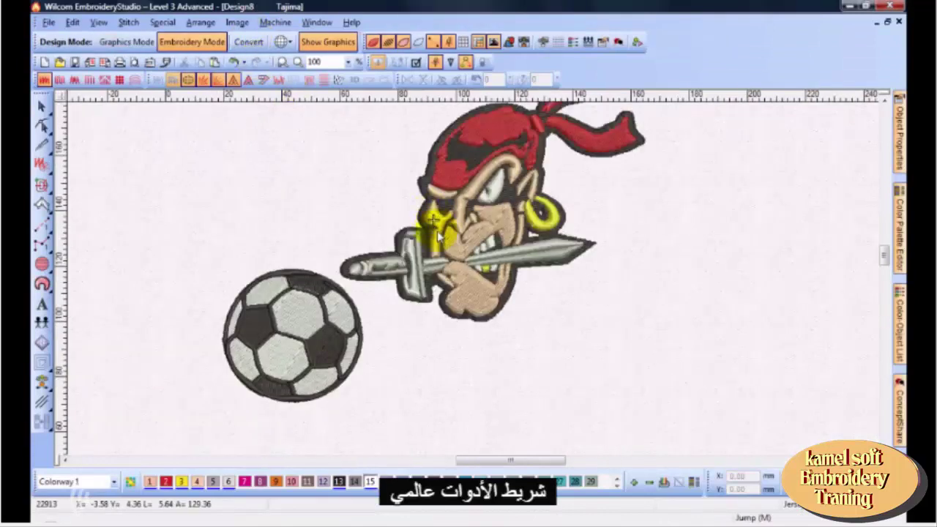
{"action": "left_click", "coordinate": [509, 44]}
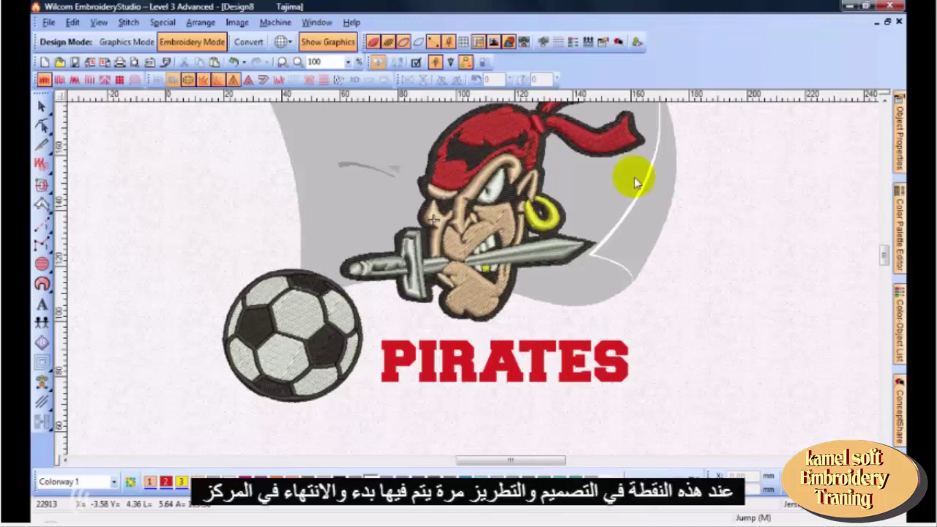
{"action": "key", "text": "0"}
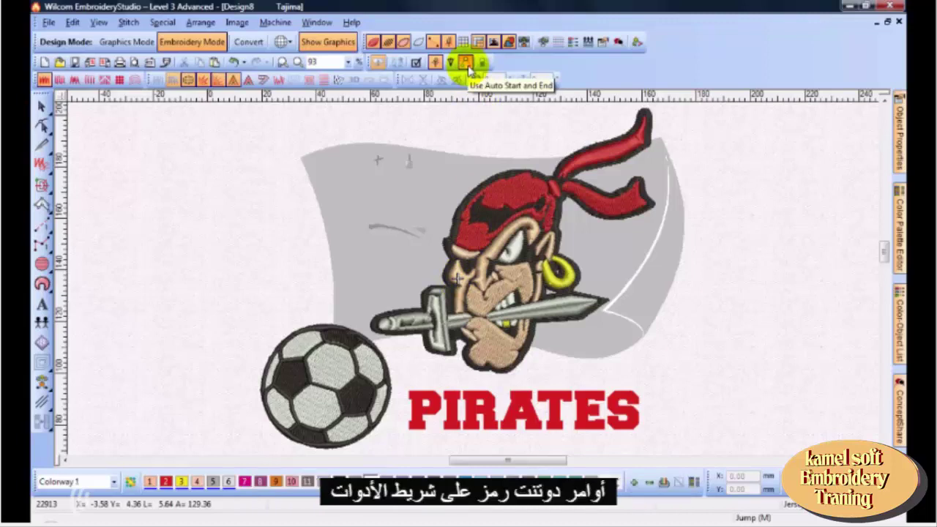
- Set the auto start and end method to a digitized start/end point and place it at the lower-left corner of the PIRATES text
{"action": "left_click", "coordinate": [128, 25]}
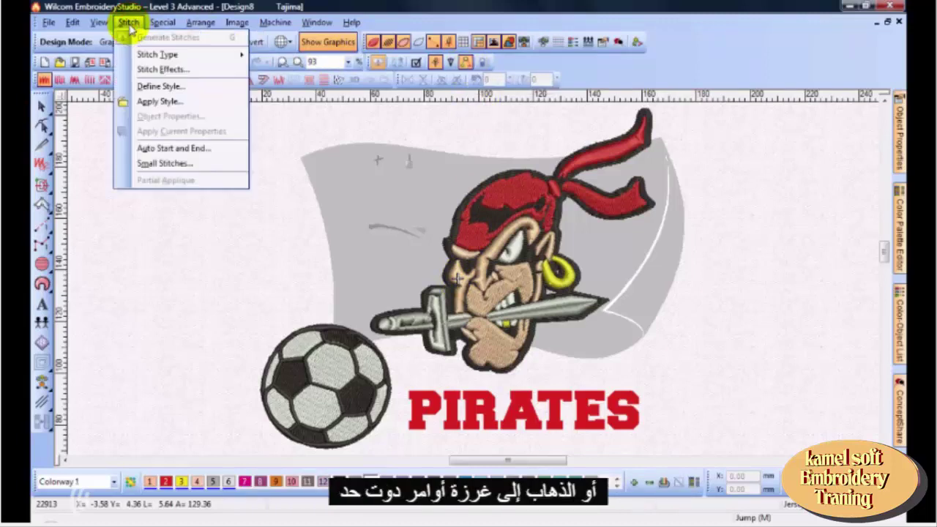
{"action": "left_click", "coordinate": [228, 154]}
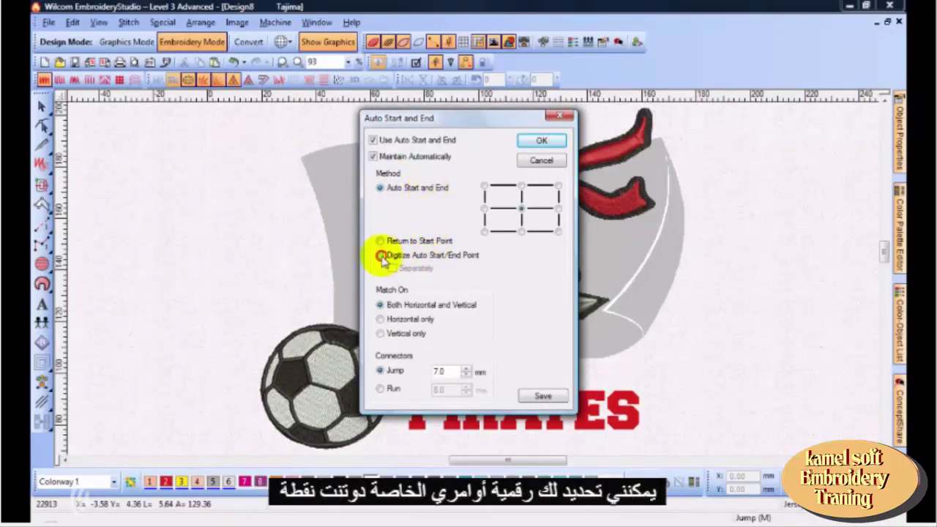
{"action": "left_click", "coordinate": [380, 256]}
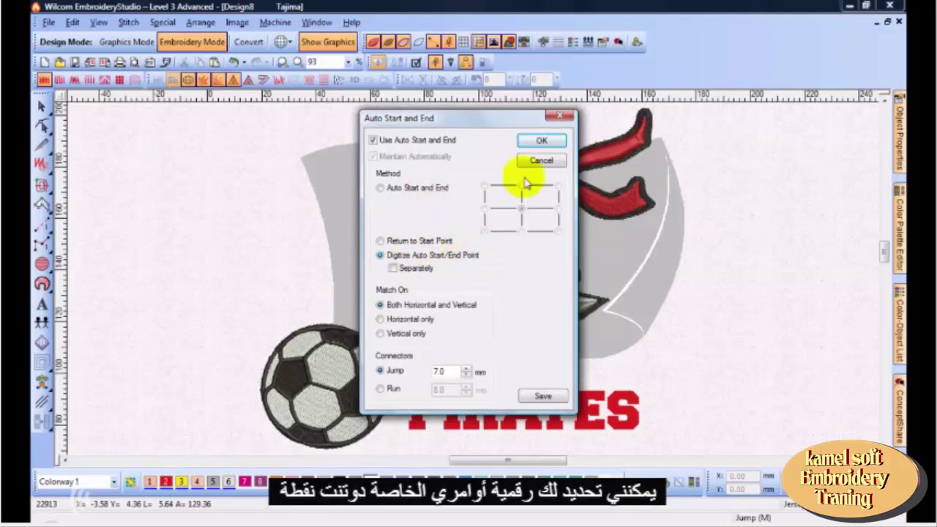
{"action": "left_click", "coordinate": [541, 141]}
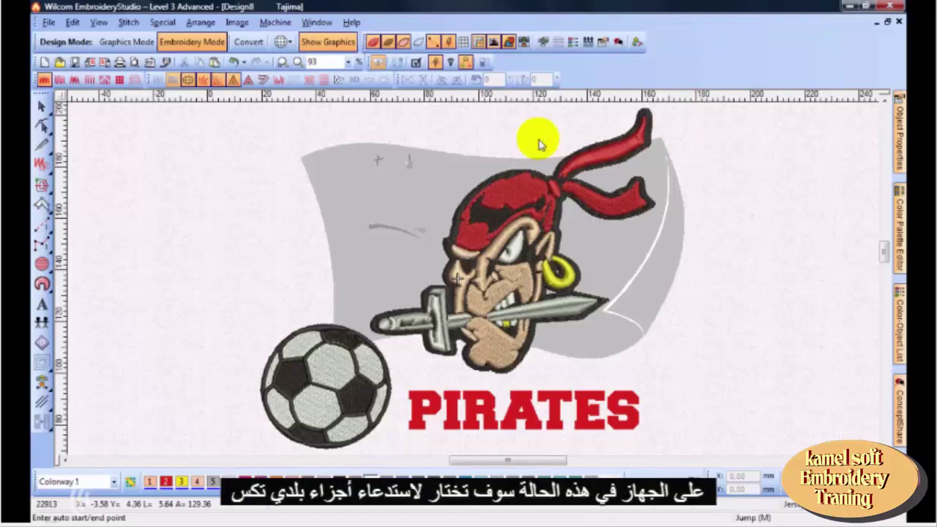
{"action": "left_click", "coordinate": [410, 434]}
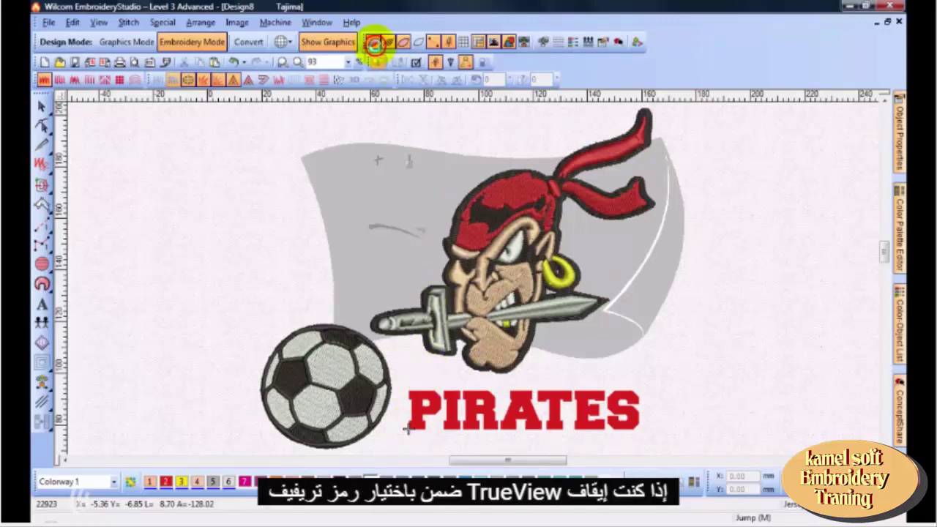
- Turn off TrueView and play a Slow Redraw of the stitching at 31 stitches per second
{"action": "left_click", "coordinate": [375, 44]}
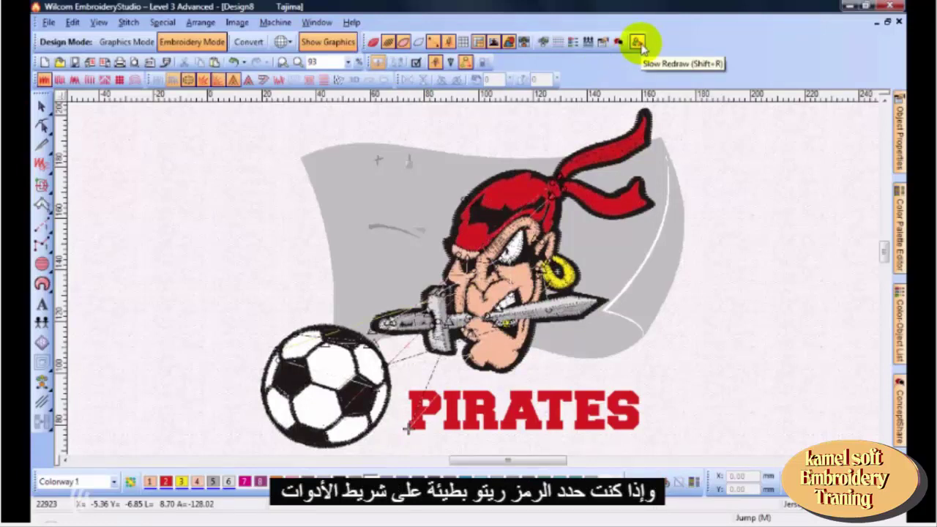
{"action": "left_click", "coordinate": [637, 43]}
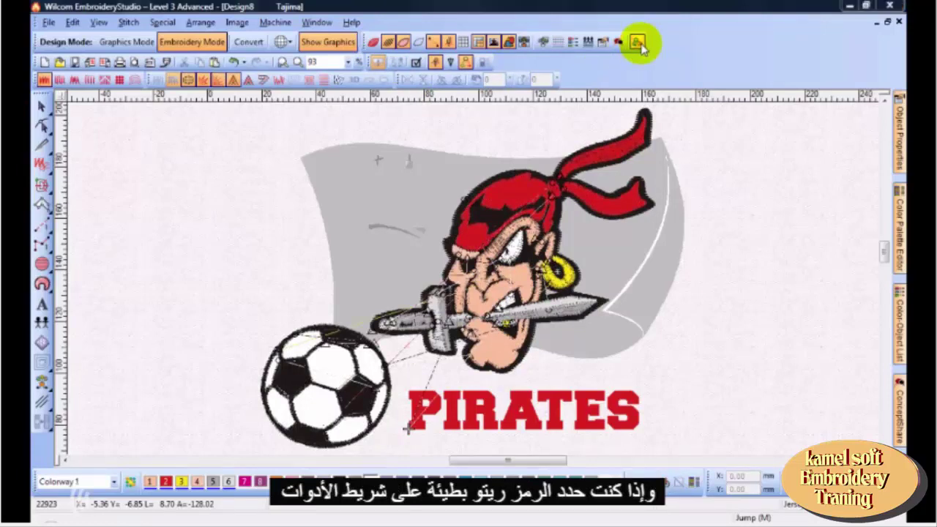
{"action": "mouse_move", "coordinate": [754, 38]}
{"action": "left_mouse_down"}
{"action": "mouse_move", "coordinate": [723, 40]}
{"action": "mouse_move", "coordinate": [745, 39]}
{"action": "left_mouse_up"}
{"action": "left_click", "coordinate": [720, 64]}
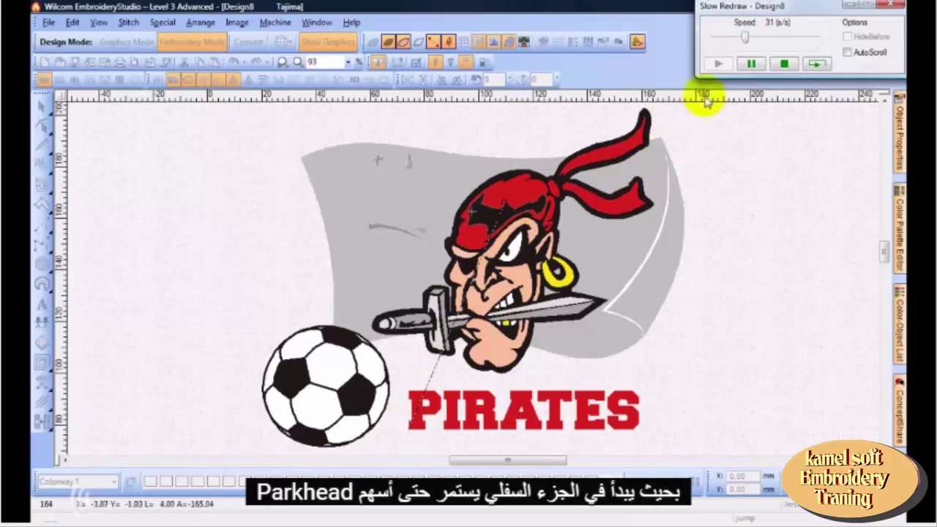
- Speed the Slow Redraw up to 4000 stitches per second, reduce it to 74 and close the simulation
{"action": "left_click", "coordinate": [751, 40]}
{"action": "left_click_drag", "start_coordinate": [750, 44], "coordinate": [837, 44]}
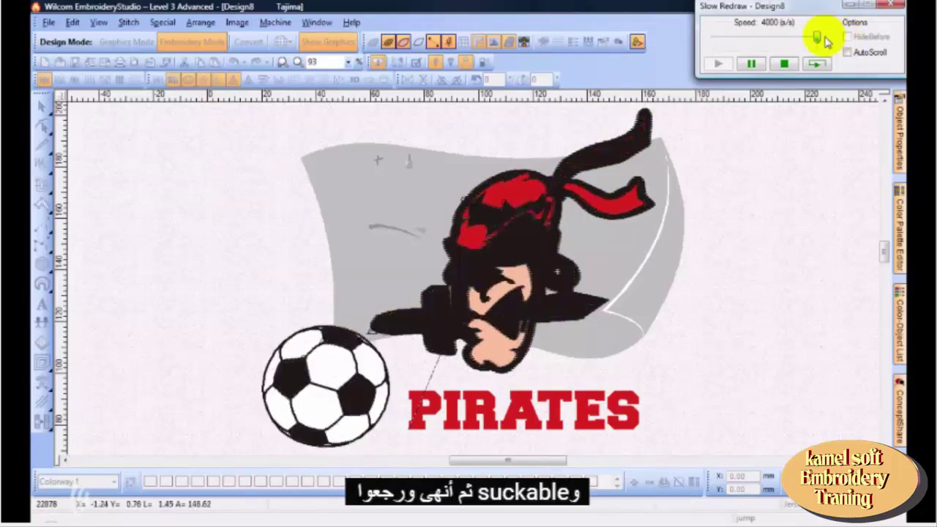
{"action": "left_click_drag", "start_coordinate": [818, 42], "coordinate": [764, 40]}
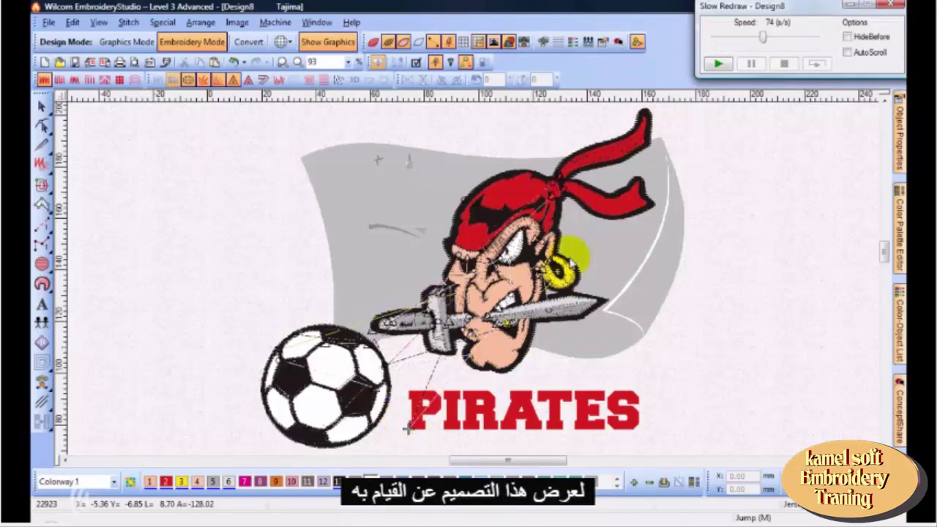
{"action": "left_click", "coordinate": [885, 6]}
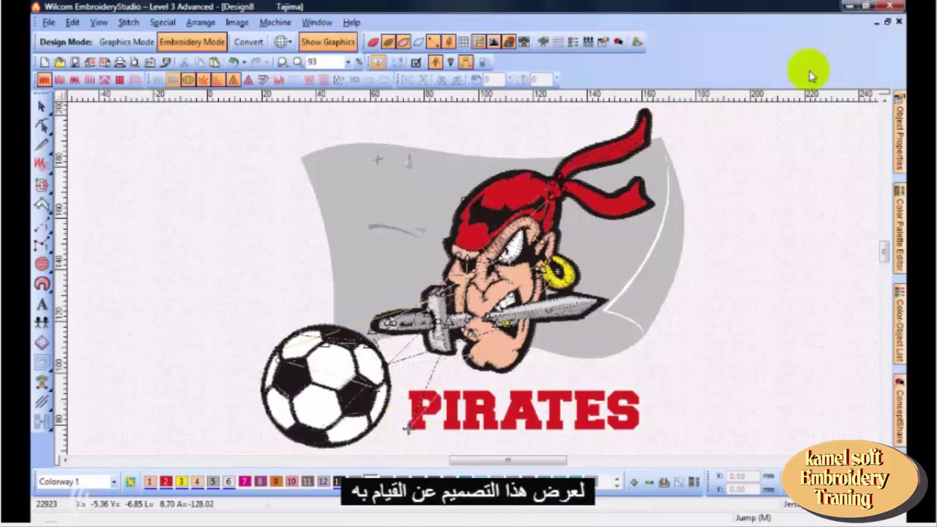
- Review the machine and output format settings for stitching the design, leaving without sending it
{"action": "left_click", "coordinate": [150, 63]}
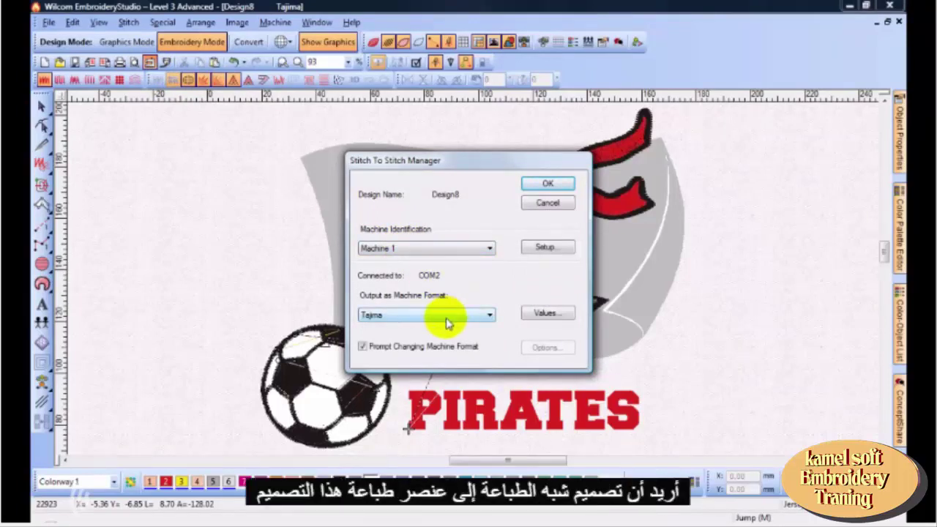
{"action": "left_click", "coordinate": [550, 204]}
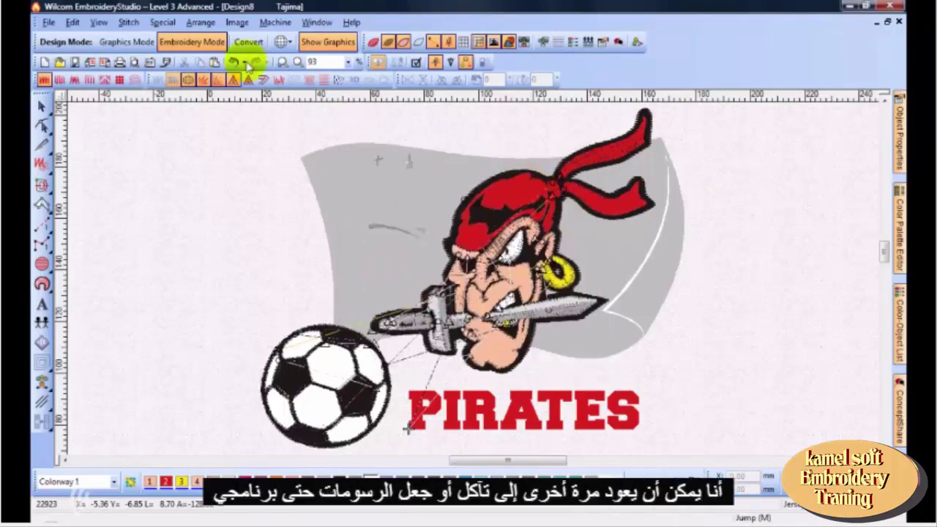
- Switch the design to Graphics Mode and hide the embroidery so only the vector artwork is shown
{"action": "left_click", "coordinate": [138, 44]}
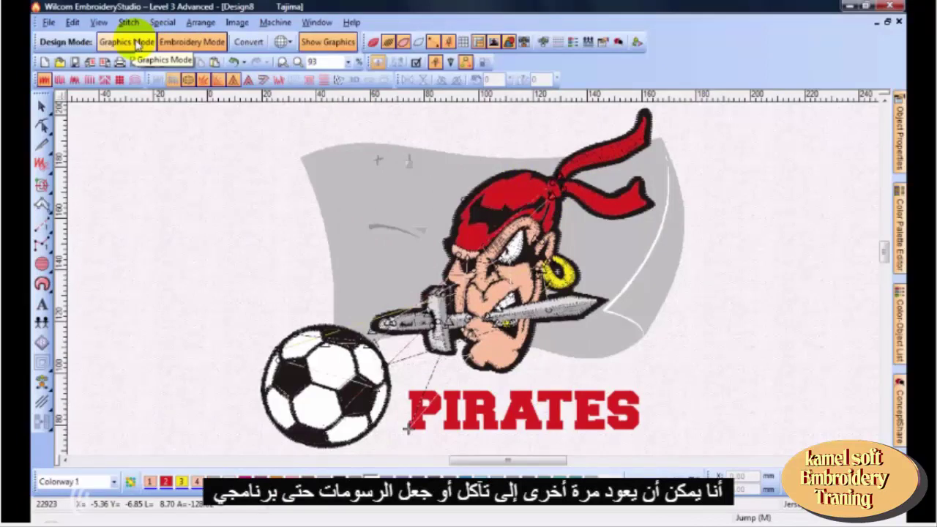
{"action": "left_click", "coordinate": [136, 43]}
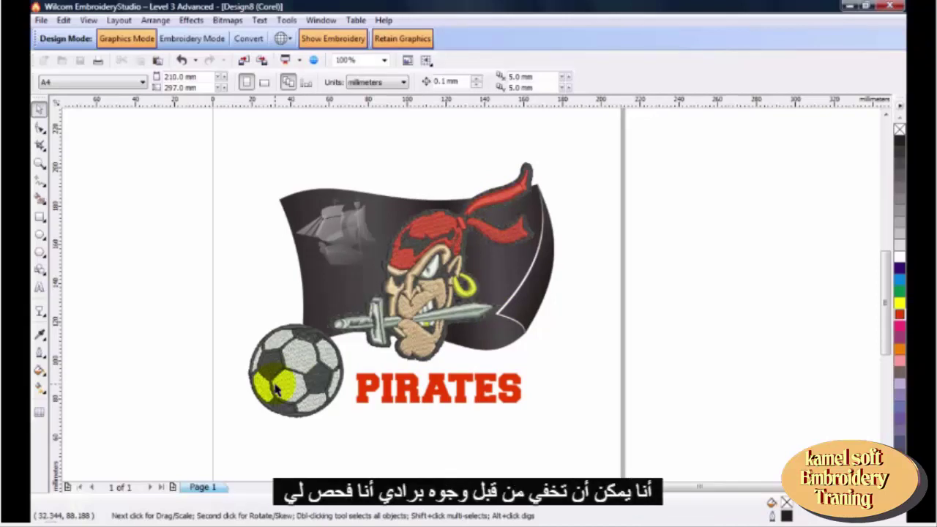
{"action": "left_click", "coordinate": [352, 41]}
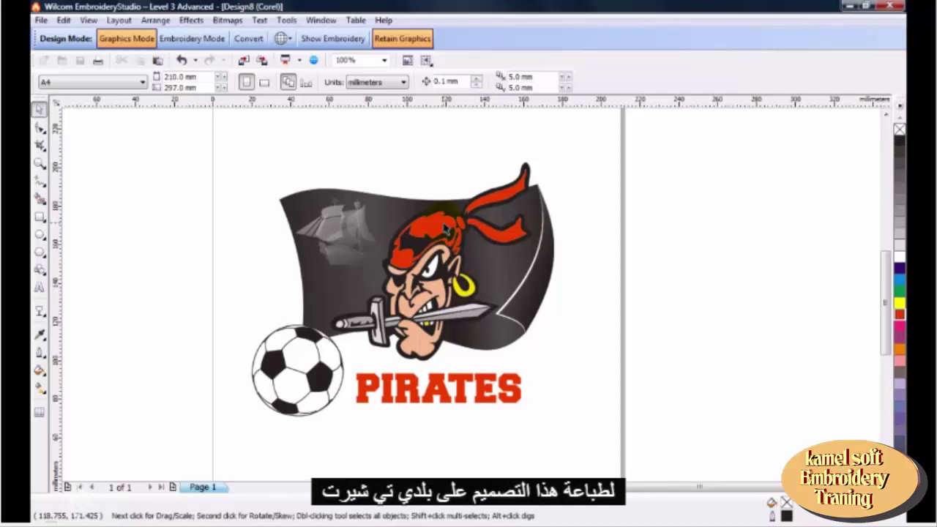
- Delete the vector soccer ball and pirate head, keeping the flag and the PIRATES text for printing
{"action": "left_click", "coordinate": [428, 277]}
{"action": "left_click", "coordinate": [319, 377]}
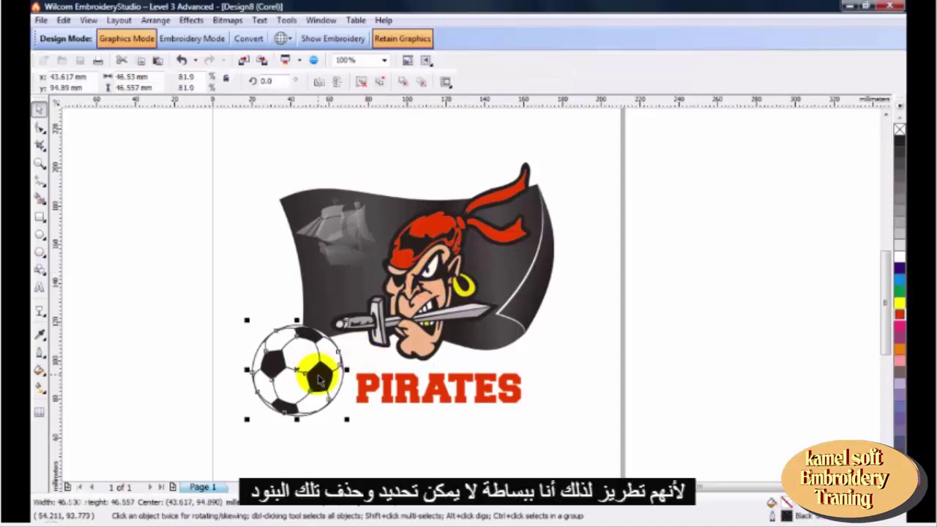
{"action": "key", "text": "Delete"}
{"action": "left_click", "coordinate": [411, 269]}
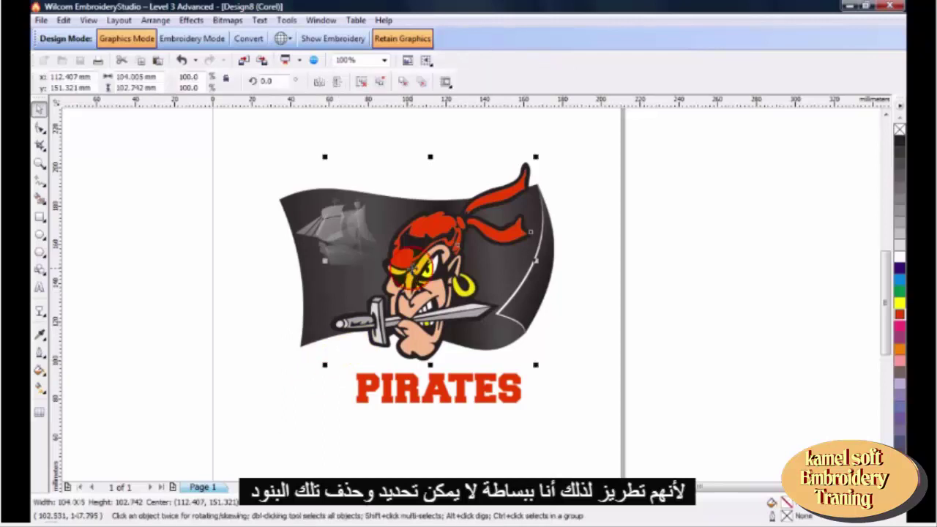
{"action": "key", "text": "Delete"}
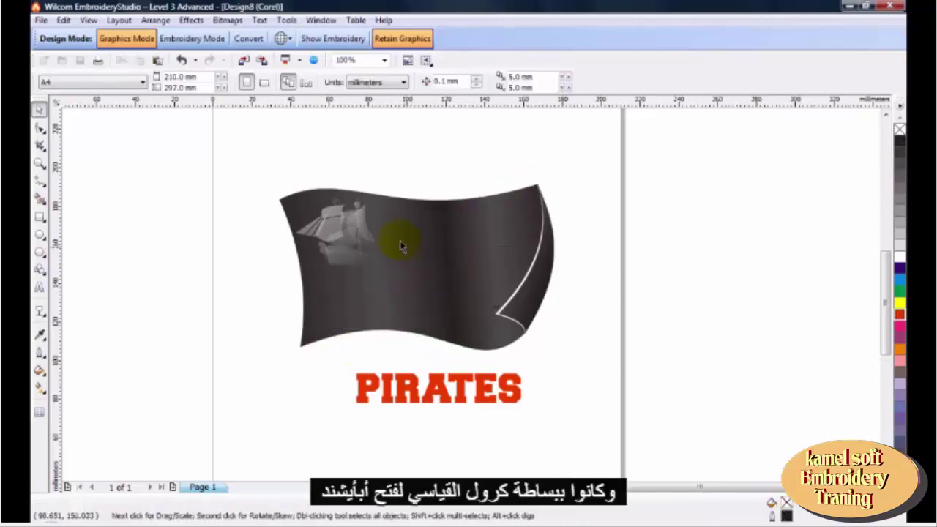